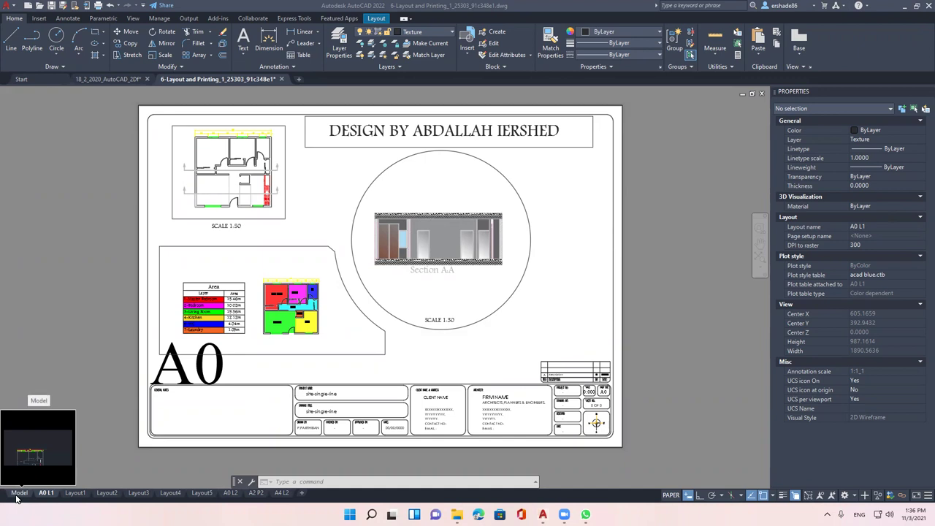
Step: Switch from the A0 L1 layout to Model space to show the floor plan
{"action": "left_click", "coordinate": [20, 494]}
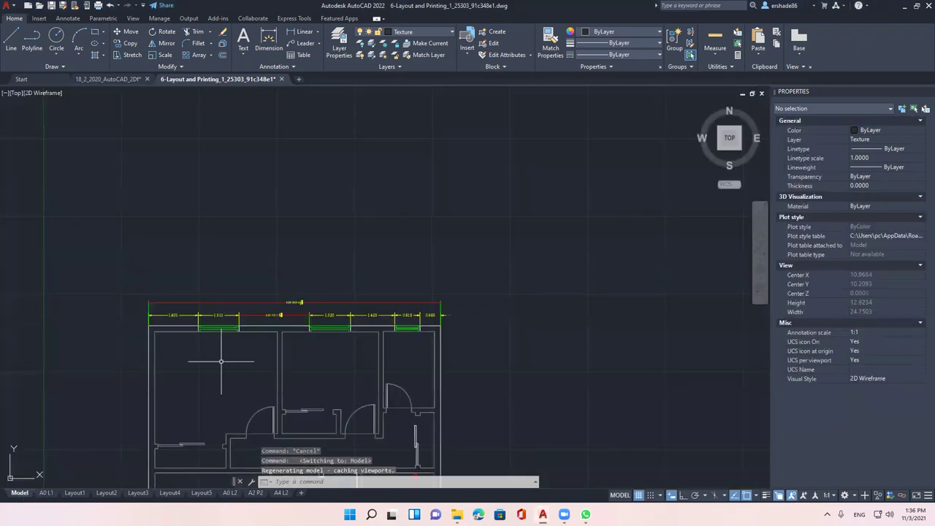
Step: Start setting the geographic location from an online map
{"action": "left_click", "coordinate": [38, 19]}
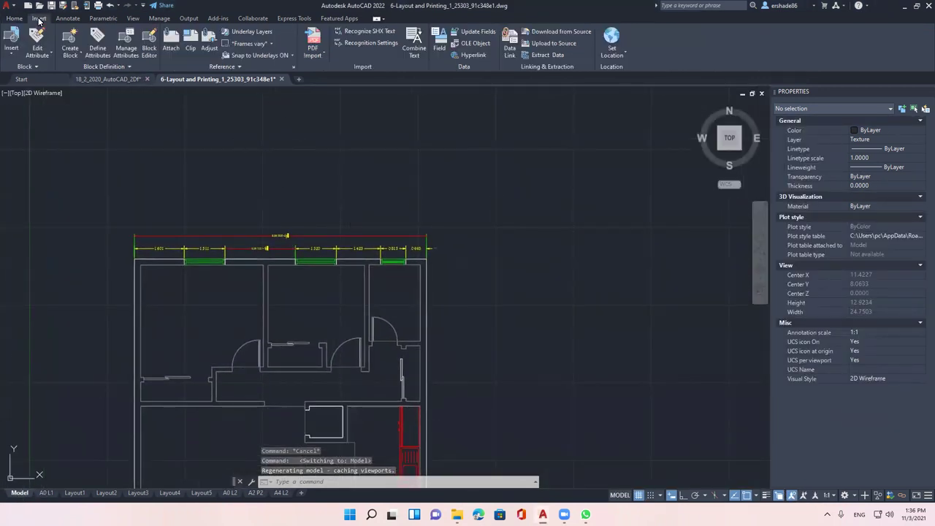
{"action": "left_click", "coordinate": [615, 55]}
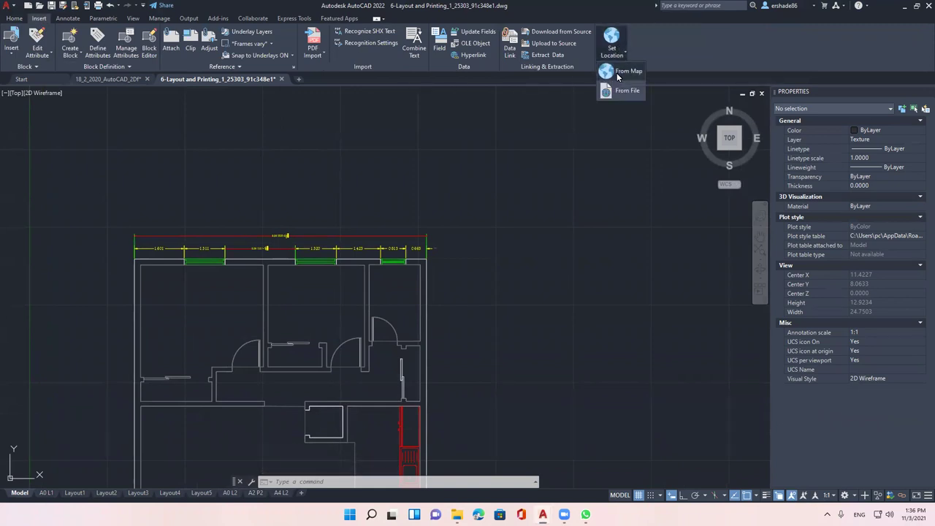
{"action": "left_click", "coordinate": [624, 71]}
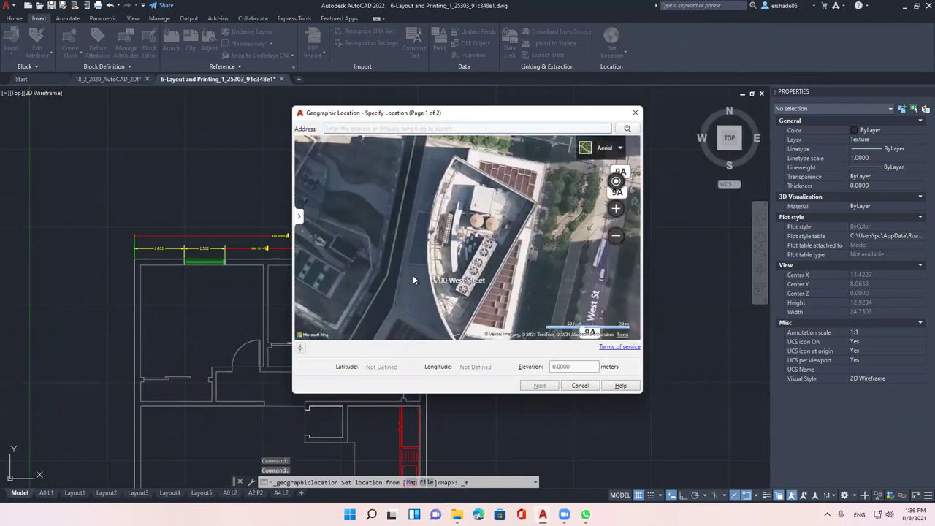
Step: Centre the map on 2 World Financial Center and drop a marker beside the dome
{"action": "scroll", "coordinate": [412, 280], "scroll_direction": "down", "scroll_amount": 5}
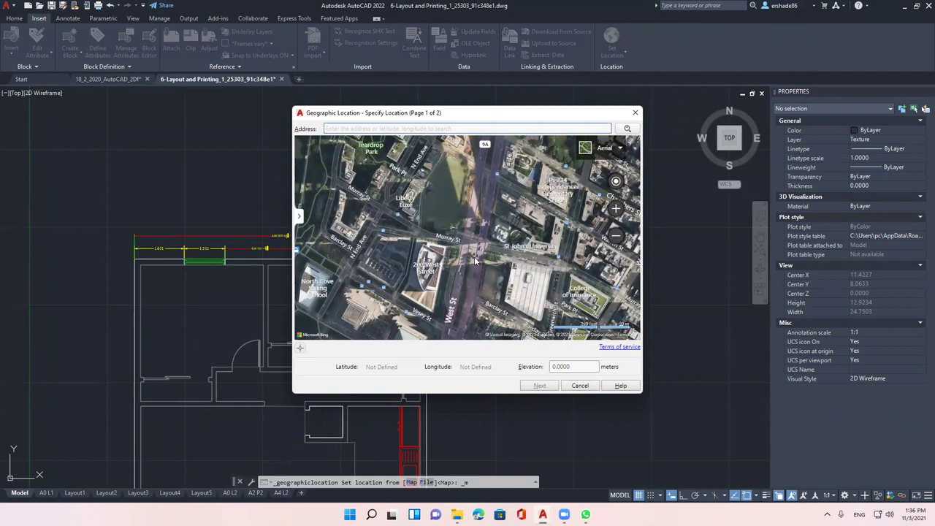
{"action": "left_click_drag", "start_coordinate": [470, 218], "coordinate": [487, 217]}
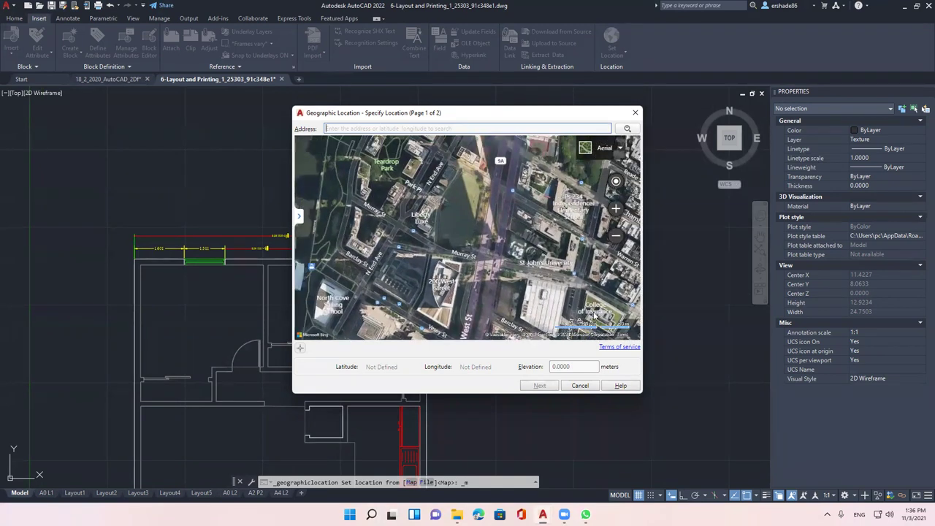
{"action": "left_click_drag", "start_coordinate": [412, 338], "coordinate": [462, 260]}
{"action": "scroll", "coordinate": [462, 260], "scroll_direction": "up", "scroll_amount": 3}
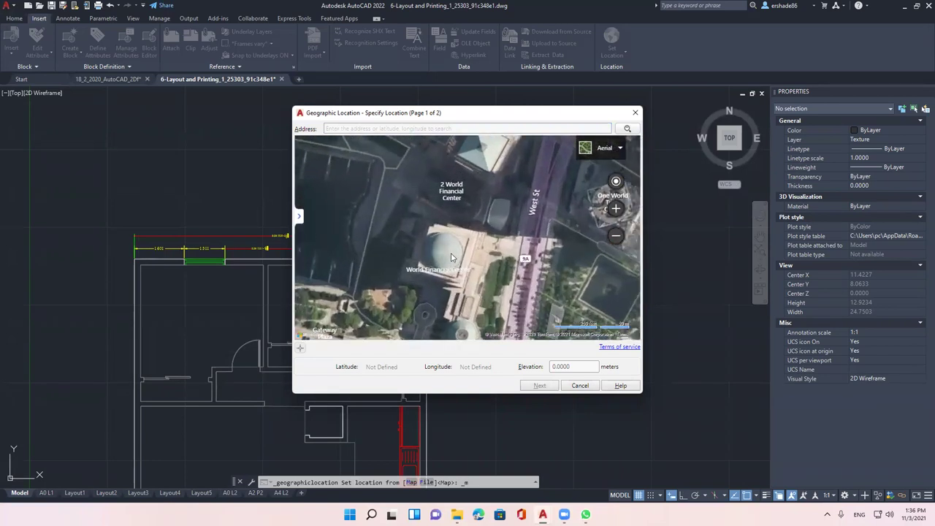
{"action": "scroll", "coordinate": [450, 222], "scroll_direction": "down", "scroll_amount": 3}
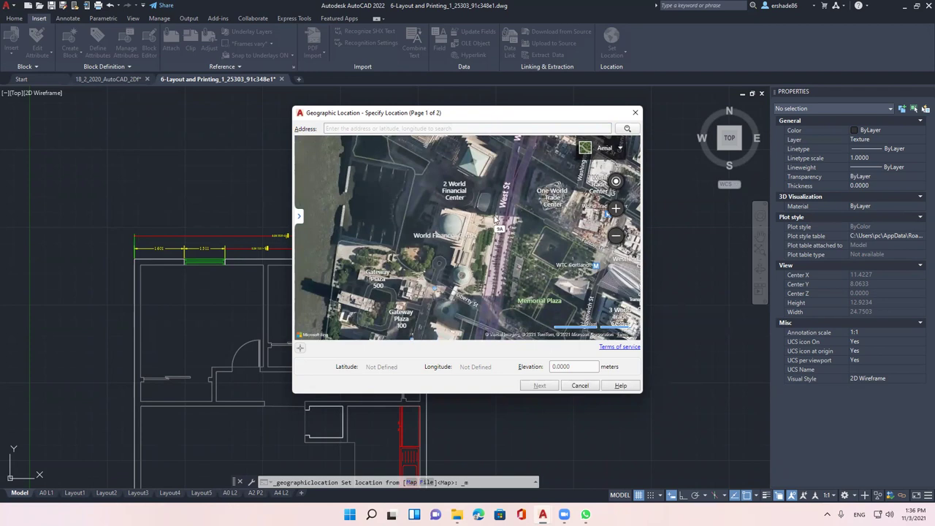
{"action": "right_click", "coordinate": [422, 215]}
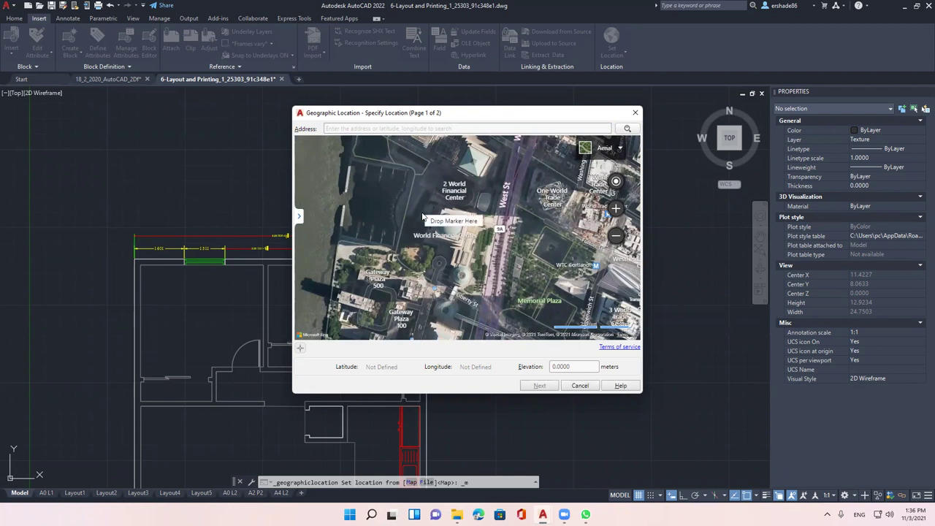
{"action": "left_click", "coordinate": [462, 224]}
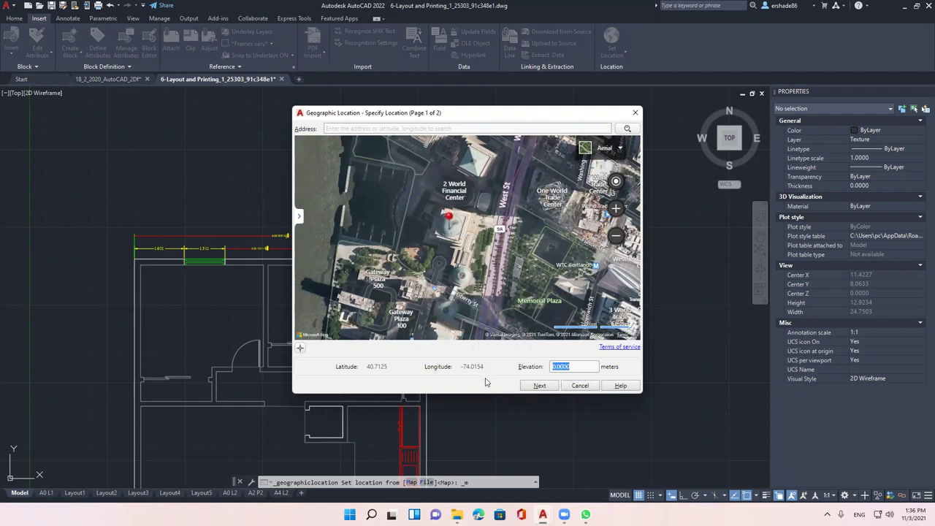
{"action": "left_click", "coordinate": [541, 386]}
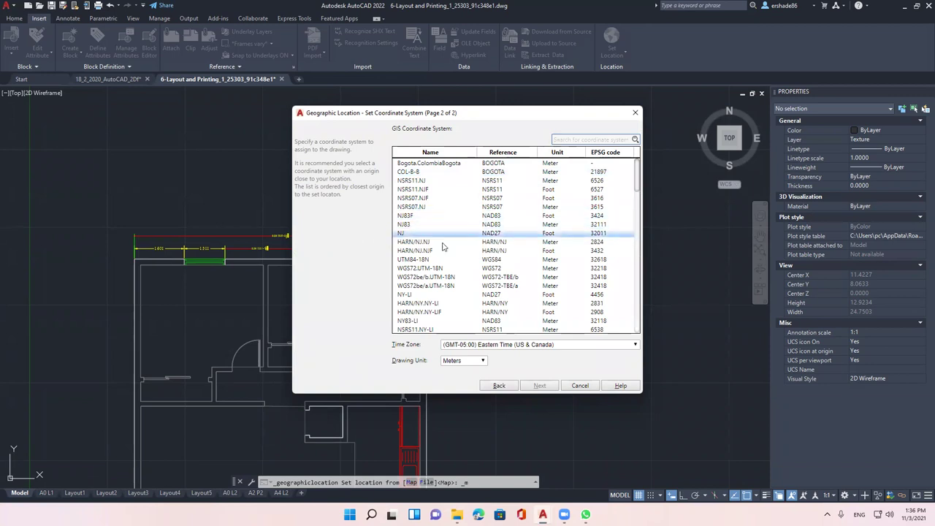
Step: Assign the NY-LI coordinate system (EPSG 4456, meters) and proceed to placing the location
{"action": "left_click", "coordinate": [433, 296]}
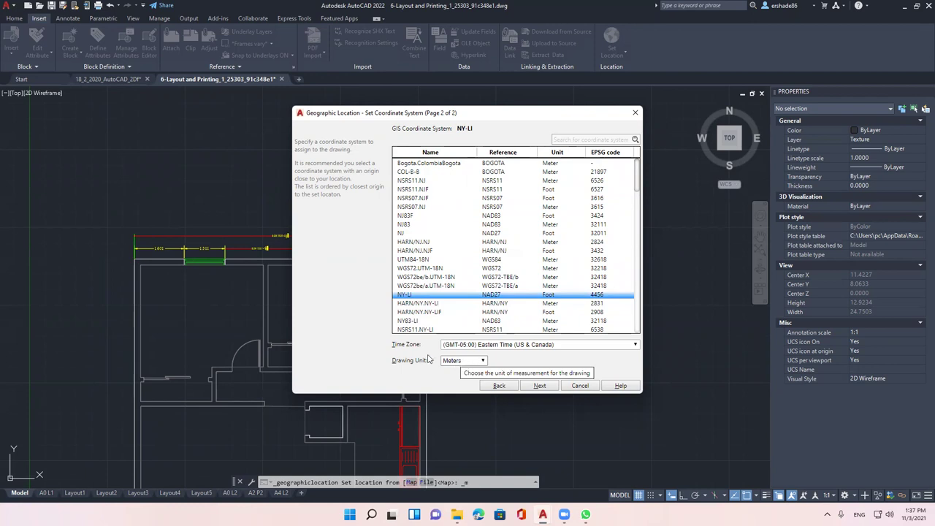
{"action": "left_click", "coordinate": [539, 385]}
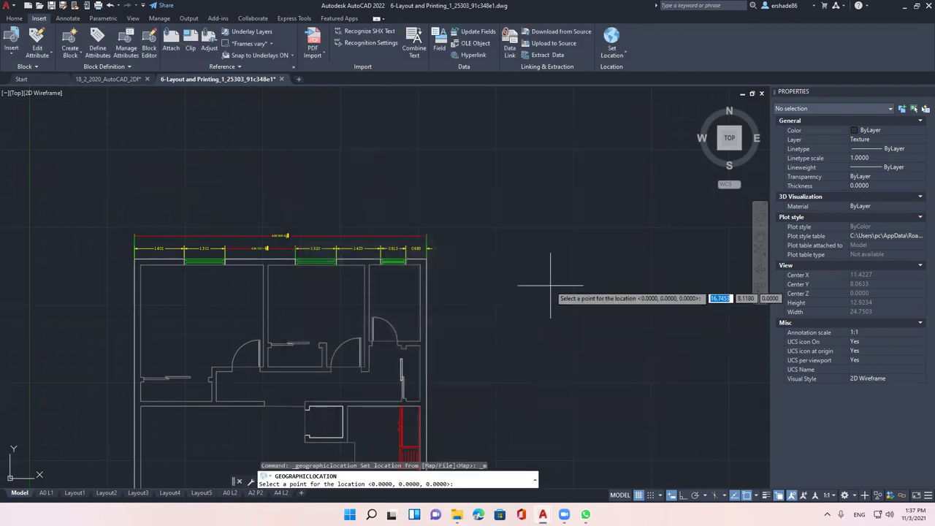
Step: Place the location point above the floor plans and accept the 90° north angle
{"action": "scroll", "coordinate": [396, 341], "scroll_direction": "down", "scroll_amount": 4}
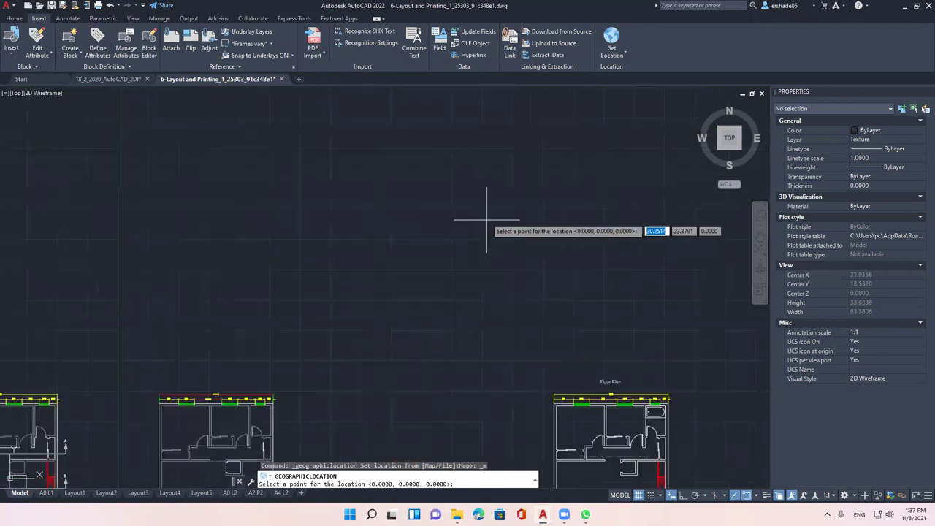
{"action": "left_click", "coordinate": [488, 209]}
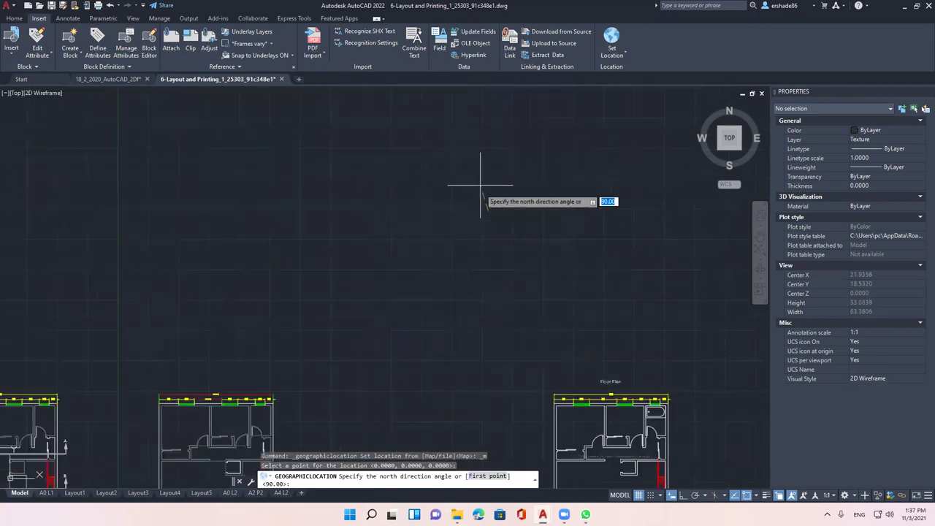
{"action": "left_click", "coordinate": [494, 116]}
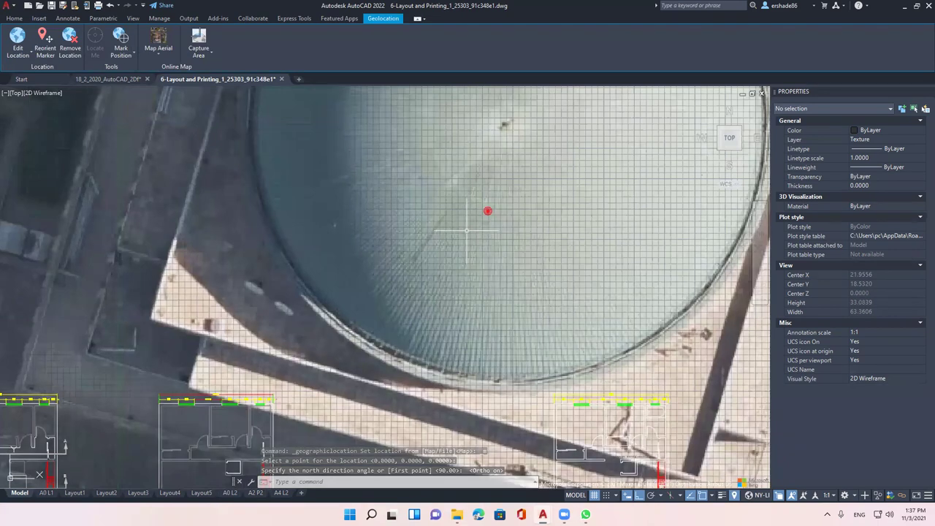
Step: Zoom and pan the aerial map to survey the area around the dome plaza
{"action": "scroll", "coordinate": [461, 234], "scroll_direction": "down", "scroll_amount": 3}
{"action": "scroll", "coordinate": [467, 223], "scroll_direction": "down", "scroll_amount": 3}
{"action": "middle_click_drag", "start_coordinate": [472, 218], "coordinate": [465, 300]}
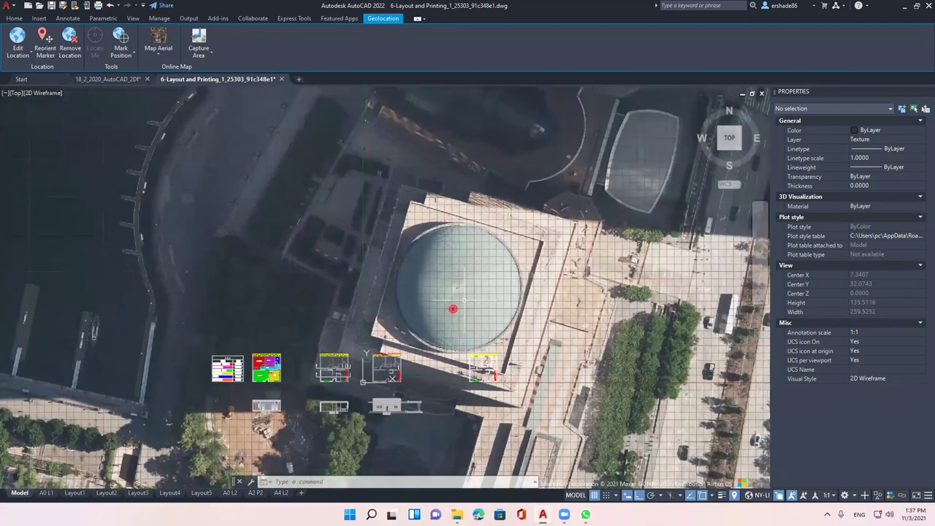
{"action": "scroll", "coordinate": [452, 312], "scroll_direction": "down", "scroll_amount": 4}
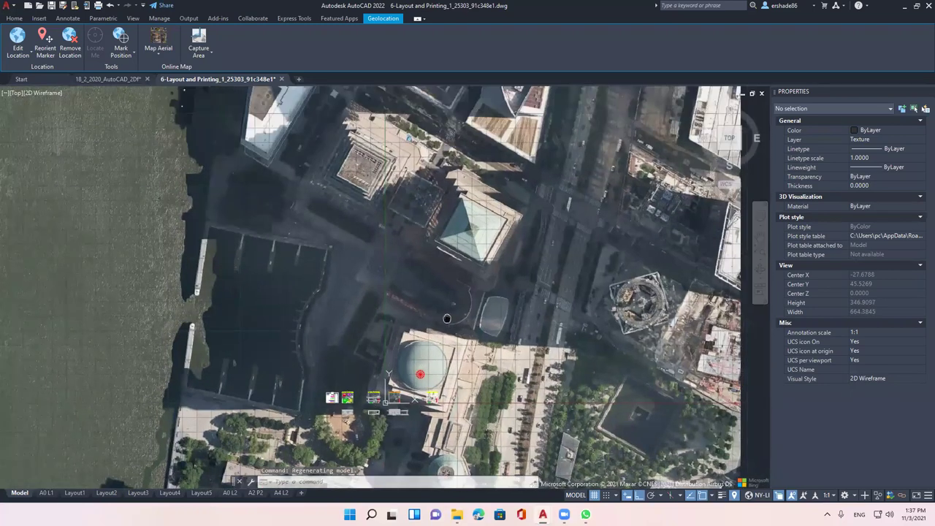
{"action": "middle_click_drag", "start_coordinate": [478, 257], "coordinate": [431, 332]}
{"action": "scroll", "coordinate": [487, 305], "scroll_direction": "down", "scroll_amount": 2}
{"action": "mouse_move", "coordinate": [486, 305]}
{"action": "middle_mouse_down"}
{"action": "mouse_move", "coordinate": [476, 265]}
{"action": "mouse_move", "coordinate": [442, 269]}
{"action": "mouse_move", "coordinate": [392, 252]}
{"action": "middle_mouse_up"}
{"action": "scroll", "coordinate": [475, 265], "scroll_direction": "up", "scroll_amount": 2}
{"action": "middle_click_drag", "start_coordinate": [393, 336], "coordinate": [380, 375]}
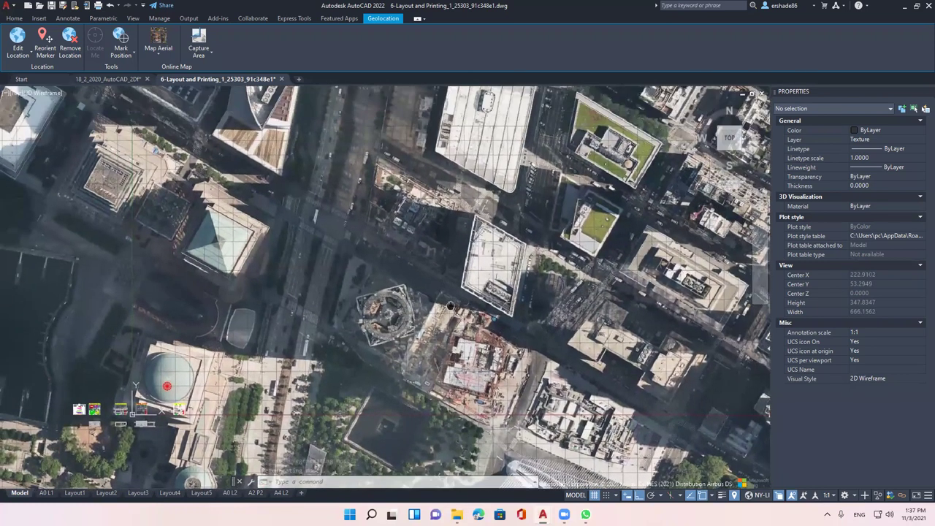
{"action": "scroll", "coordinate": [219, 350], "scroll_direction": "up", "scroll_amount": 2}
{"action": "middle_click_drag", "start_coordinate": [94, 361], "coordinate": [172, 326]}
{"action": "scroll", "coordinate": [173, 326], "scroll_direction": "up", "scroll_amount": 2}
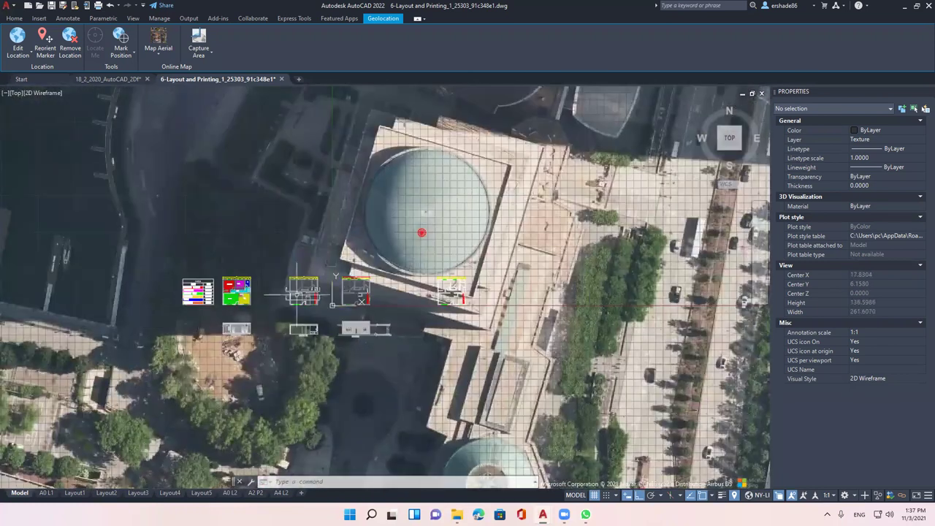
Step: Check the A0 L1 sheet, return to Model space, and pan to the buildings north of the dome
{"action": "left_click", "coordinate": [45, 493]}
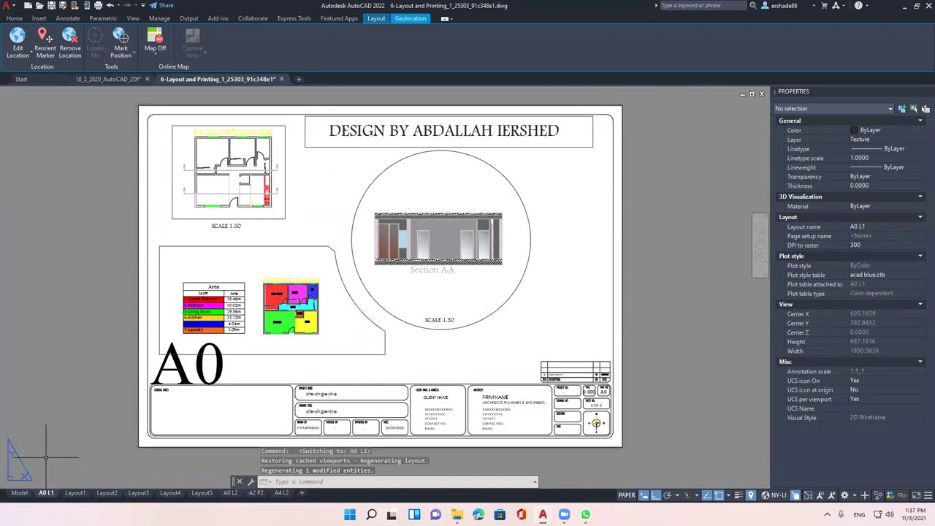
{"action": "left_click", "coordinate": [20, 493]}
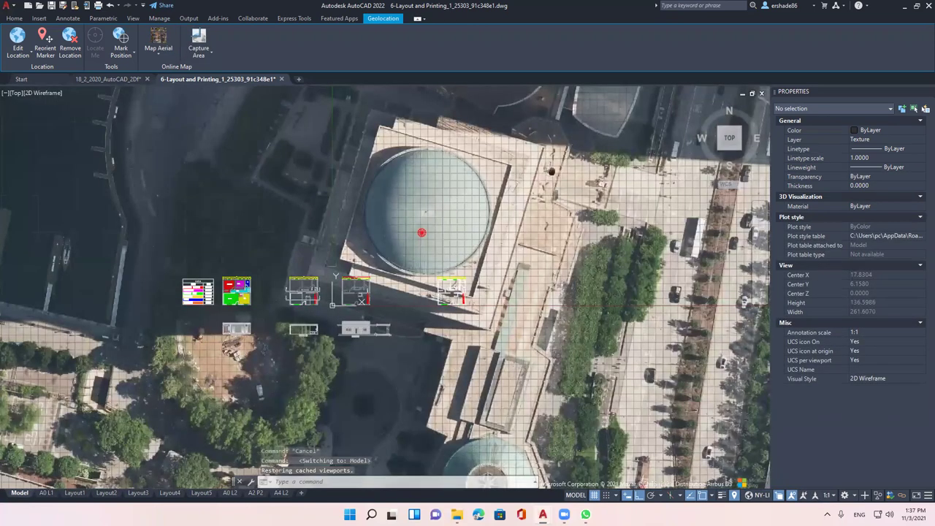
{"action": "middle_click_drag", "start_coordinate": [551, 171], "coordinate": [482, 438]}
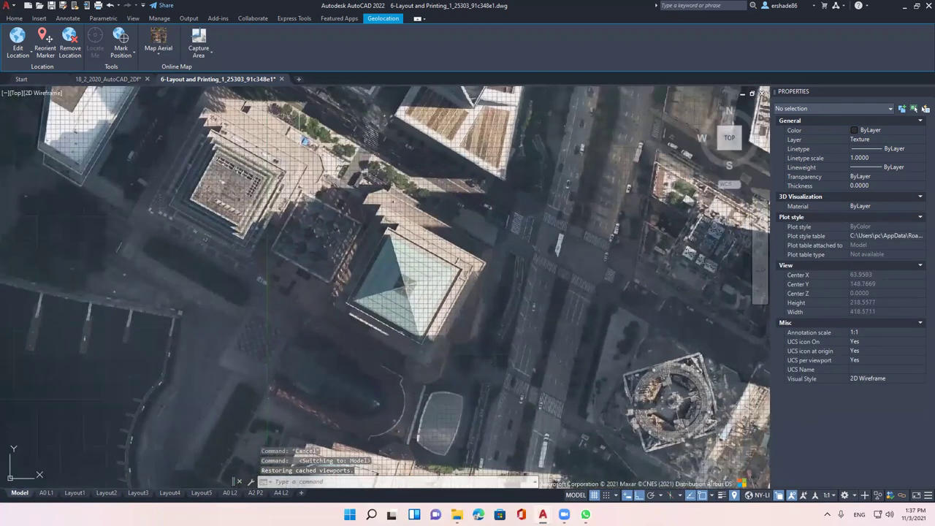
{"action": "left_click", "coordinate": [14, 18]}
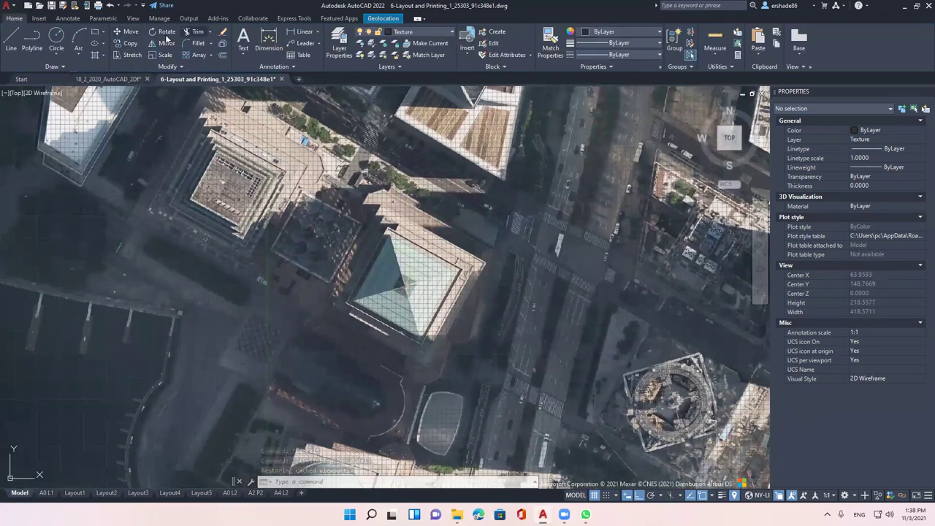
Step: Draw a rectangle over the central city blocks of the map (area 153198.4628)
{"action": "left_click", "coordinate": [94, 35]}
{"action": "scroll", "coordinate": [362, 242], "scroll_direction": "down", "scroll_amount": 2}
{"action": "scroll", "coordinate": [361, 241], "scroll_direction": "down", "scroll_amount": 3}
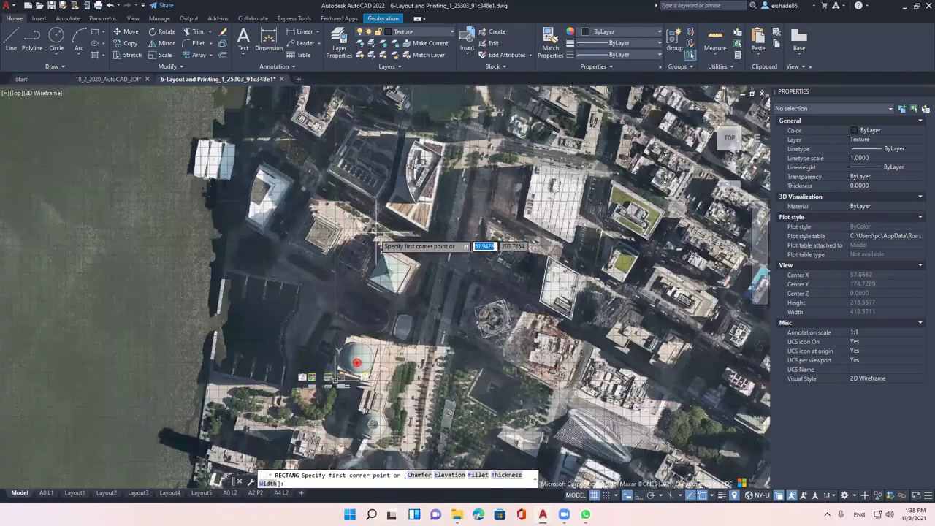
{"action": "mouse_move", "coordinate": [653, 155]}
{"action": "middle_mouse_down"}
{"action": "mouse_move", "coordinate": [493, 233]}
{"action": "mouse_move", "coordinate": [405, 303]}
{"action": "middle_mouse_up"}
{"action": "left_click", "coordinate": [375, 171]}
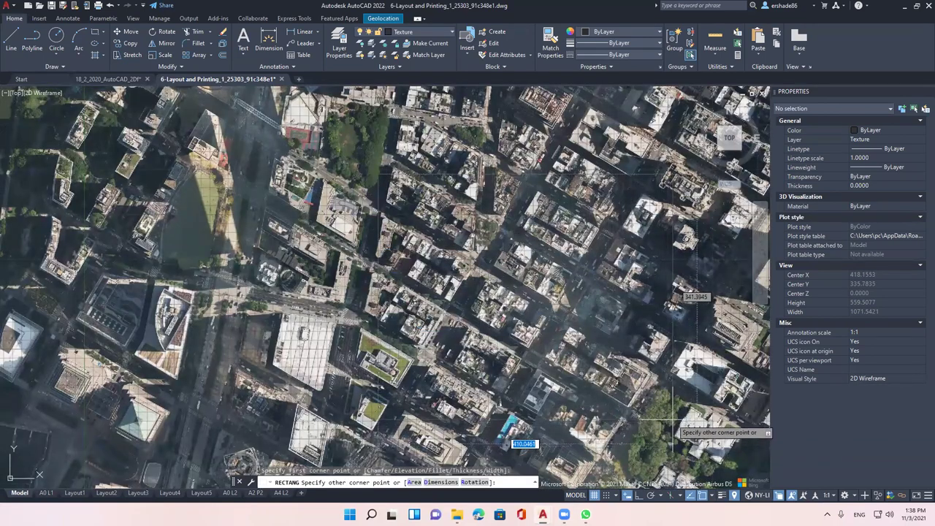
{"action": "double_click", "coordinate": [512, 222]}
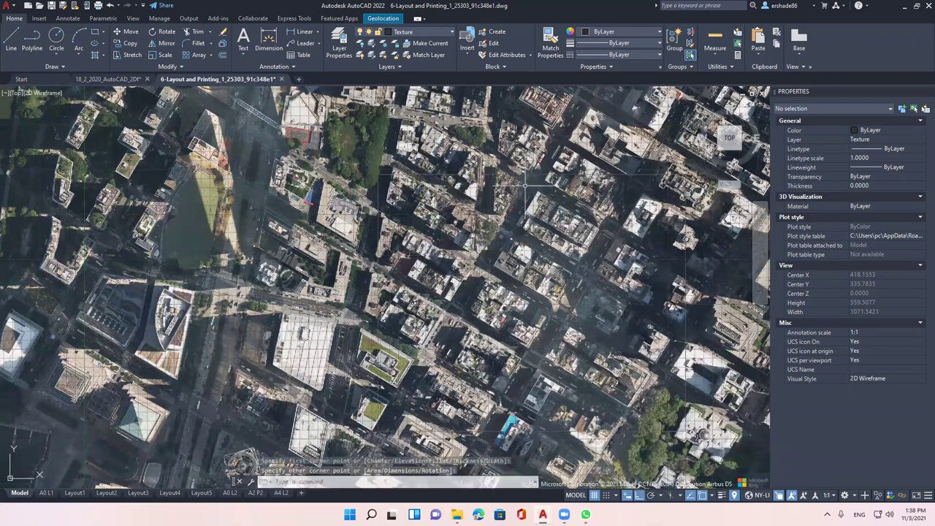
{"action": "left_click", "coordinate": [456, 197]}
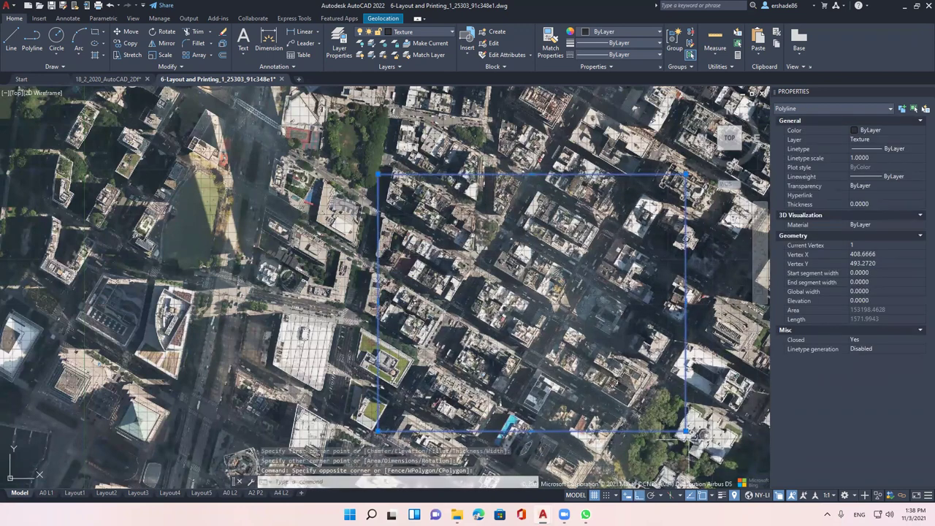
{"action": "mouse_move", "coordinate": [497, 286]}
{"action": "middle_mouse_down"}
{"action": "mouse_move", "coordinate": [436, 281]}
{"action": "mouse_move", "coordinate": [421, 259]}
{"action": "middle_mouse_up"}
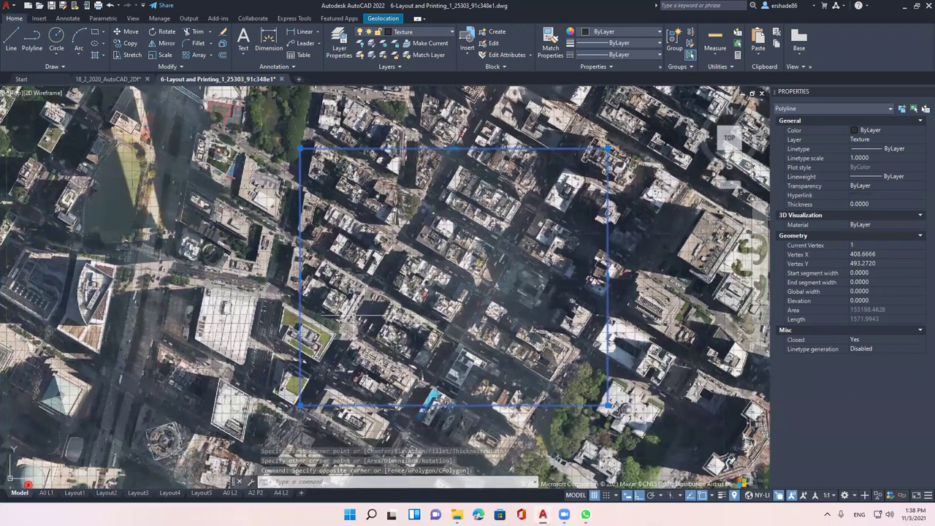
{"action": "left_click", "coordinate": [39, 19]}
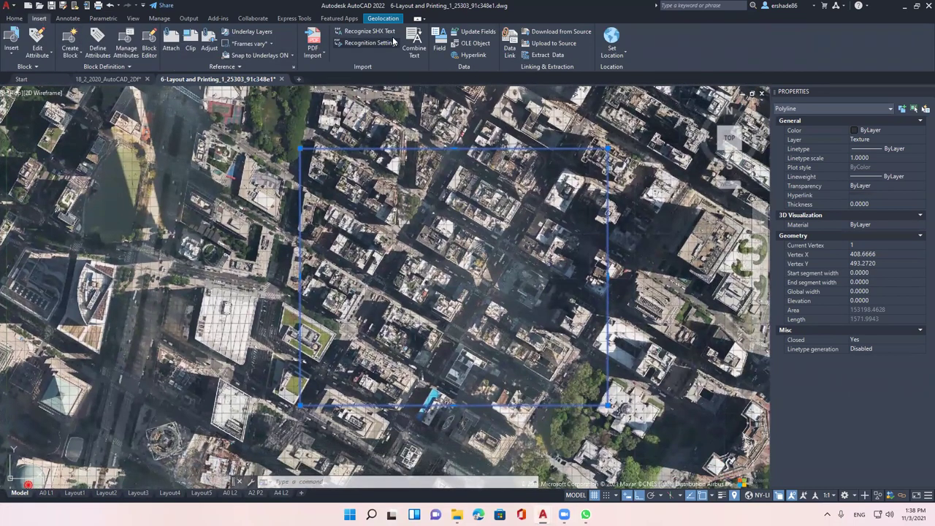
Step: Capture the online map area by picking the rectangle's top-left and opposite corners
{"action": "left_click", "coordinate": [387, 20]}
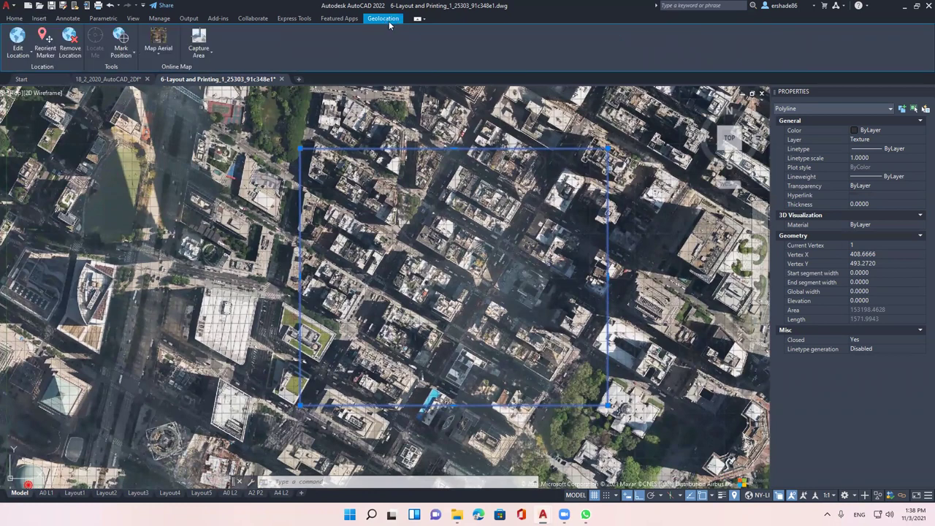
{"action": "left_click", "coordinate": [202, 52]}
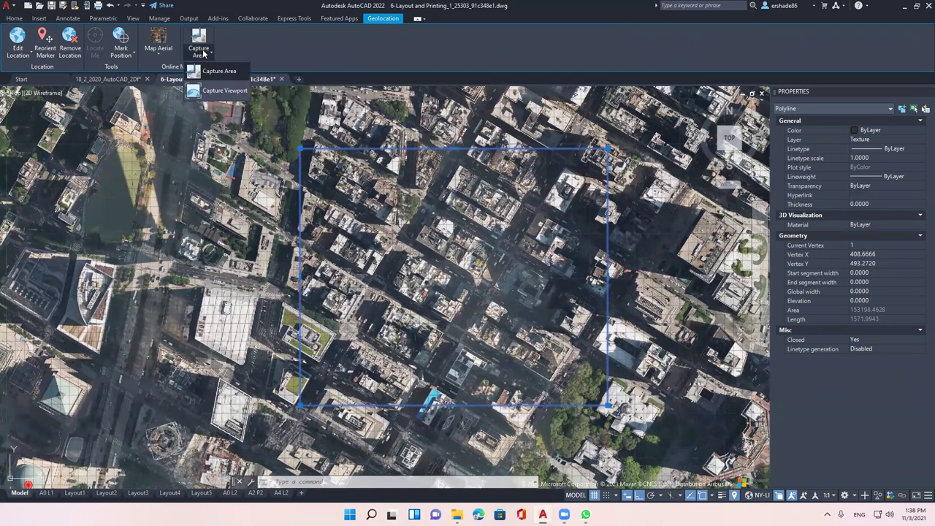
{"action": "left_click", "coordinate": [219, 72]}
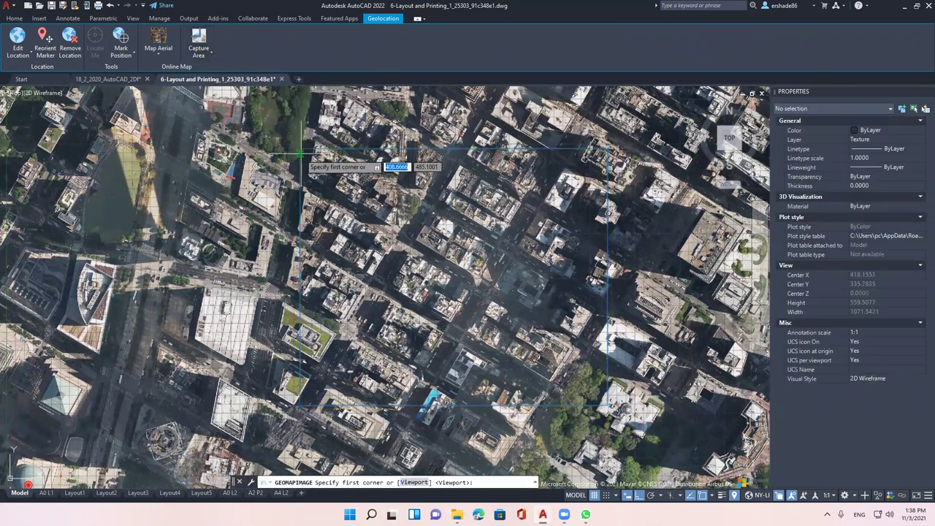
{"action": "left_click", "coordinate": [200, 51]}
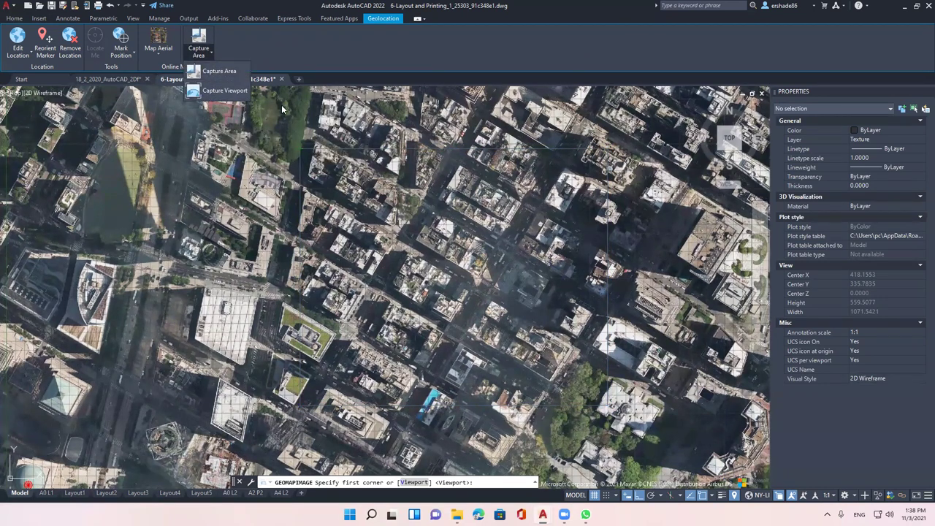
{"action": "left_click", "coordinate": [219, 73]}
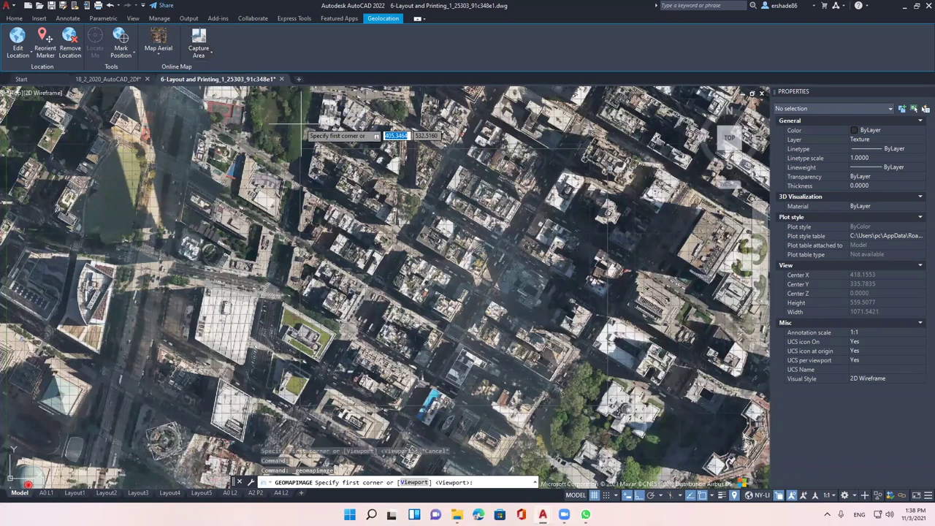
{"action": "left_click", "coordinate": [300, 148]}
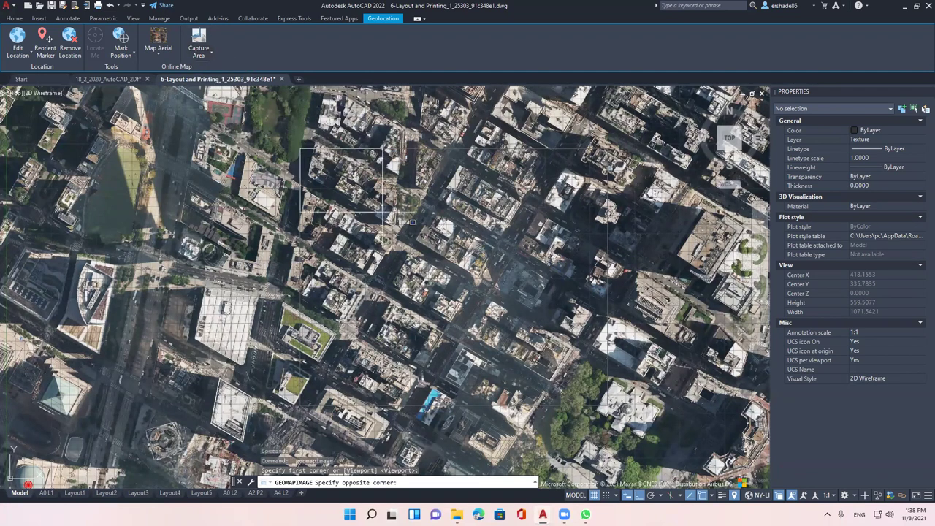
{"action": "left_click", "coordinate": [606, 405]}
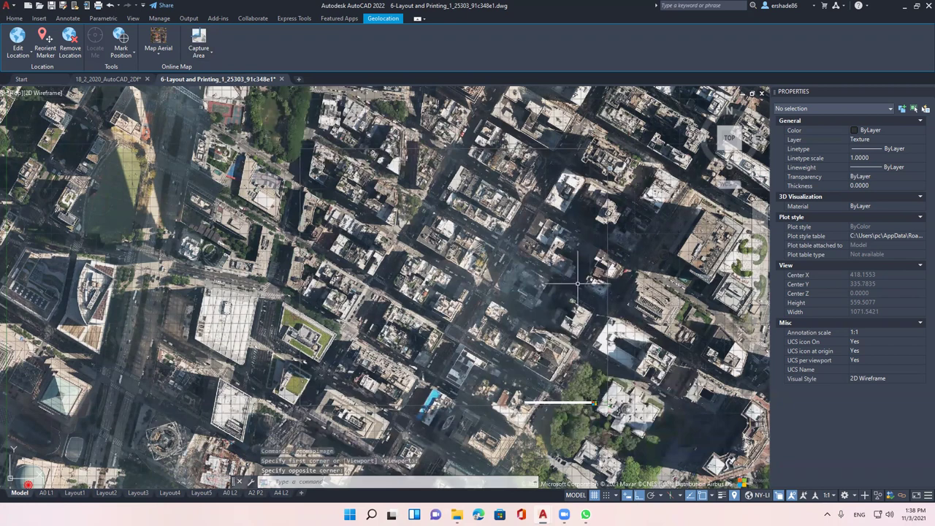
Step: Zoom and pan across the captured map image to check its edges
{"action": "scroll", "coordinate": [595, 402], "scroll_direction": "up", "scroll_amount": 3}
{"action": "scroll", "coordinate": [595, 402], "scroll_direction": "up", "scroll_amount": 3}
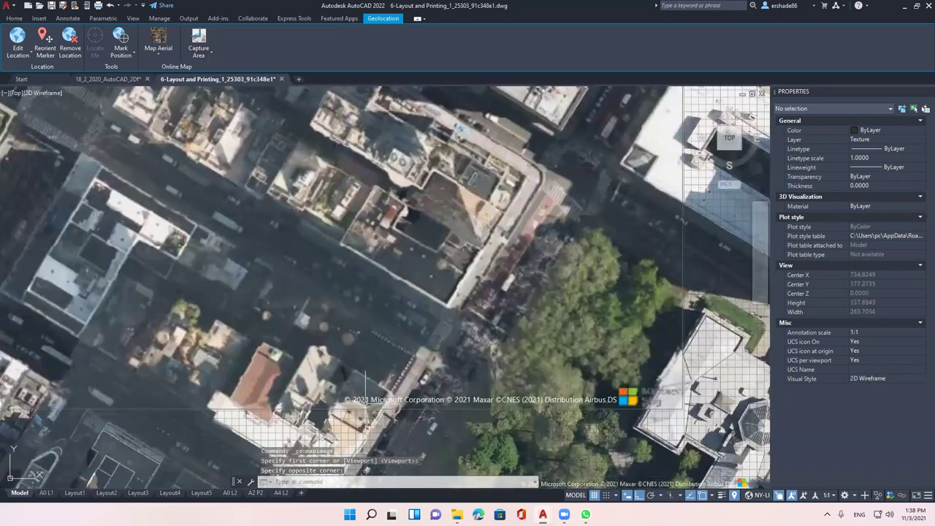
{"action": "scroll", "coordinate": [502, 407], "scroll_direction": "up", "scroll_amount": 2}
{"action": "middle_click_drag", "start_coordinate": [501, 407], "coordinate": [404, 393]}
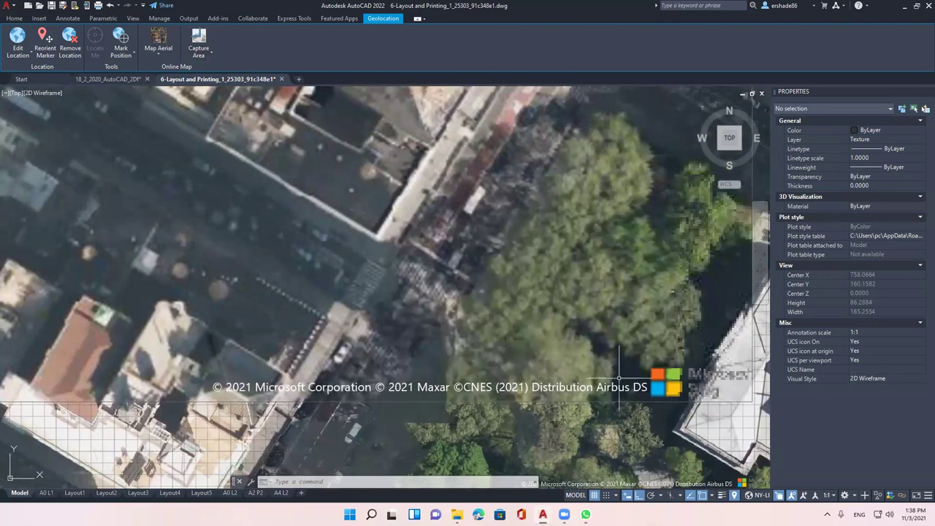
{"action": "scroll", "coordinate": [475, 365], "scroll_direction": "down", "scroll_amount": 3}
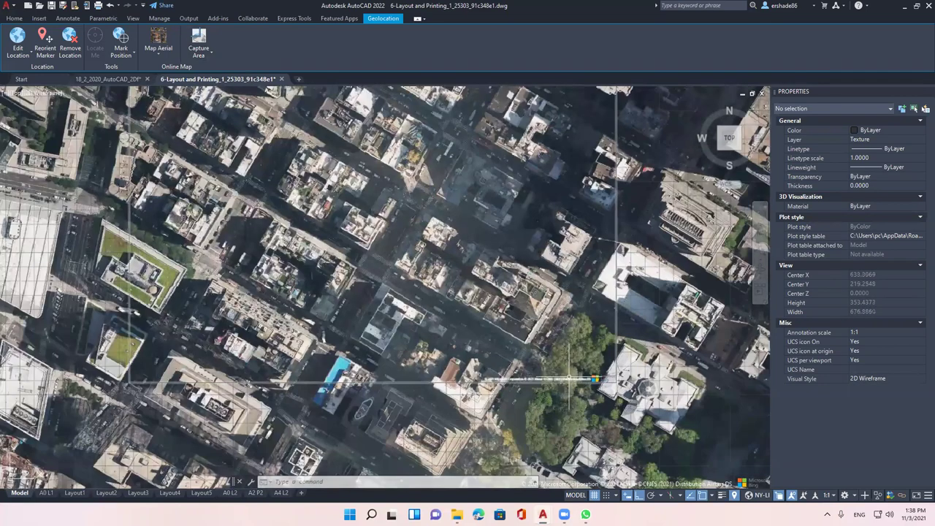
{"action": "scroll", "coordinate": [512, 351], "scroll_direction": "down", "scroll_amount": 2}
{"action": "scroll", "coordinate": [534, 343], "scroll_direction": "down", "scroll_amount": 2}
{"action": "scroll", "coordinate": [535, 343], "scroll_direction": "down", "scroll_amount": 3}
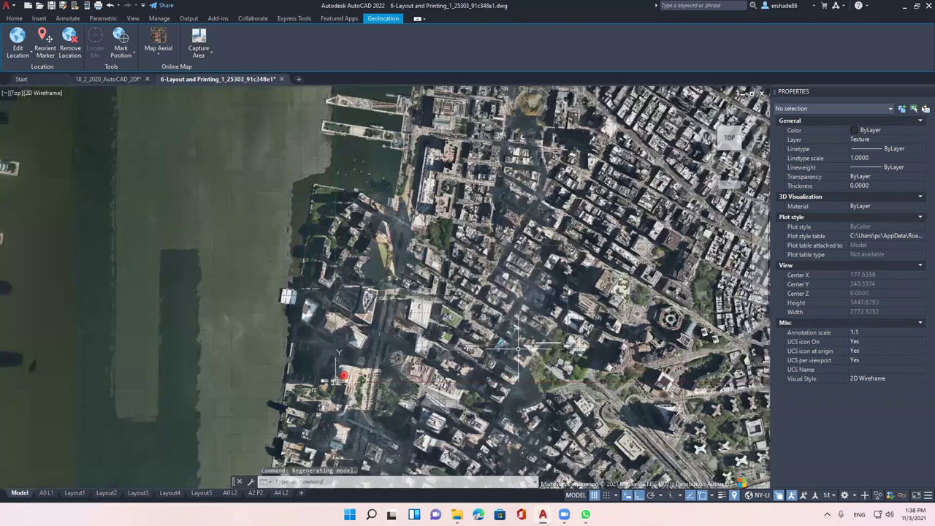
{"action": "middle_click_drag", "start_coordinate": [508, 366], "coordinate": [472, 353]}
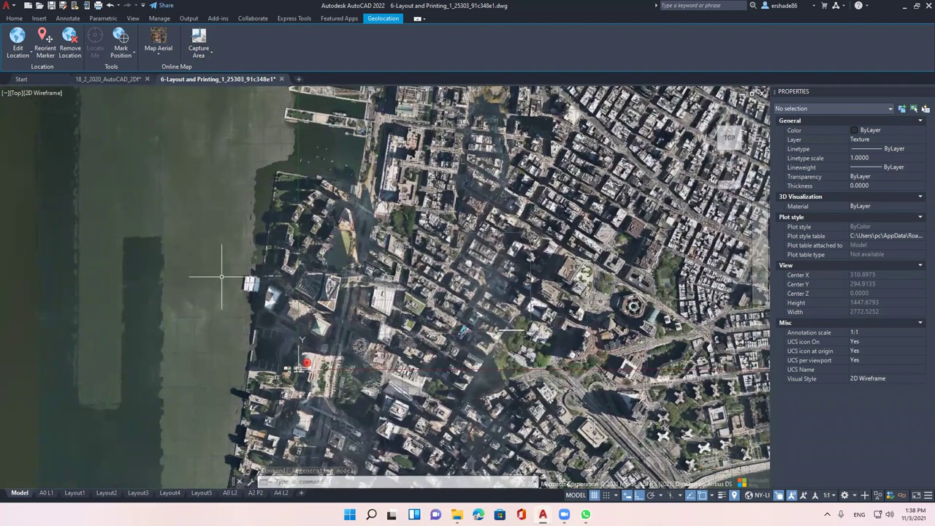
Step: Switch to the A0 L1 layout sheet and recentre it, cancelling a stray selection
{"action": "left_click", "coordinate": [46, 493]}
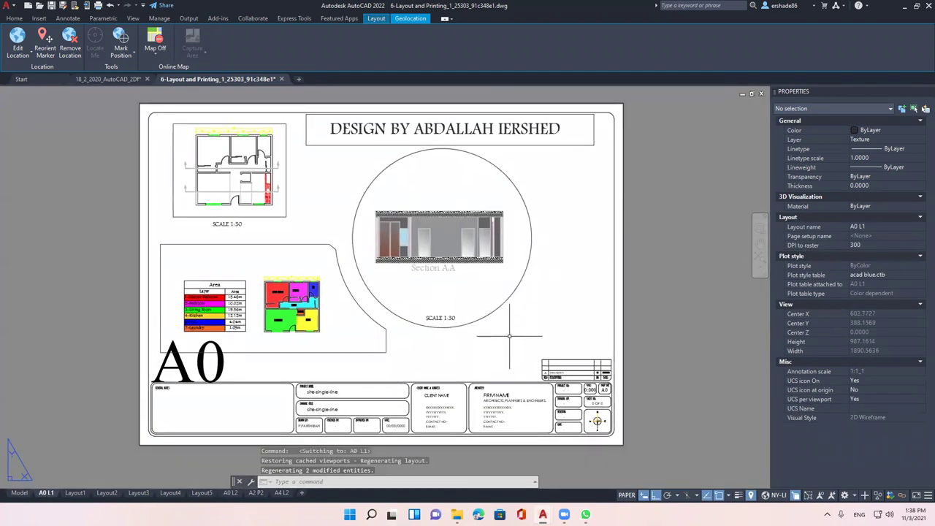
{"action": "middle_click_drag", "start_coordinate": [537, 293], "coordinate": [501, 322]}
{"action": "scroll", "coordinate": [155, 192], "scroll_direction": "up", "scroll_amount": 1}
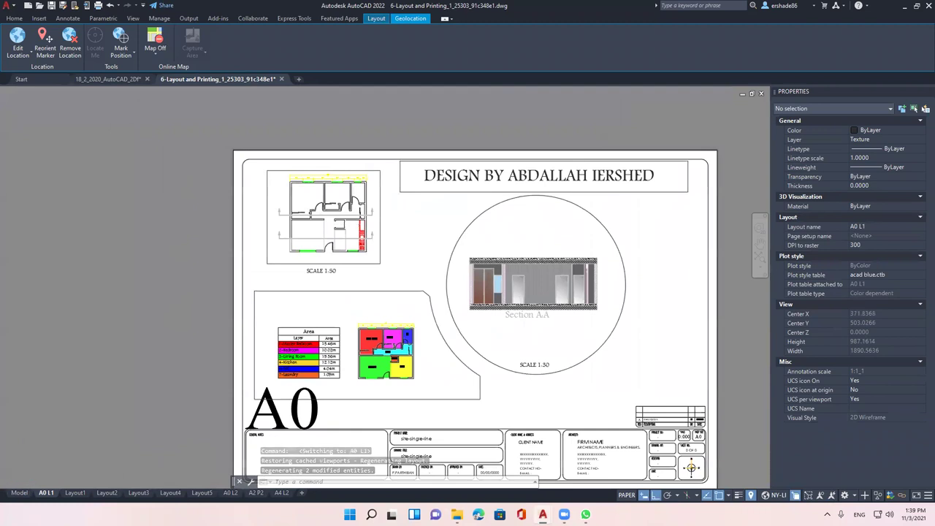
{"action": "scroll", "coordinate": [155, 192], "scroll_direction": "up", "scroll_amount": 3}
{"action": "left_click", "coordinate": [377, 151]}
{"action": "key", "text": "Escape"}
Step: Zoom inside the 1:50 floor plan viewport, undo it, and return to the full sheet
{"action": "double_click", "coordinate": [322, 205]}
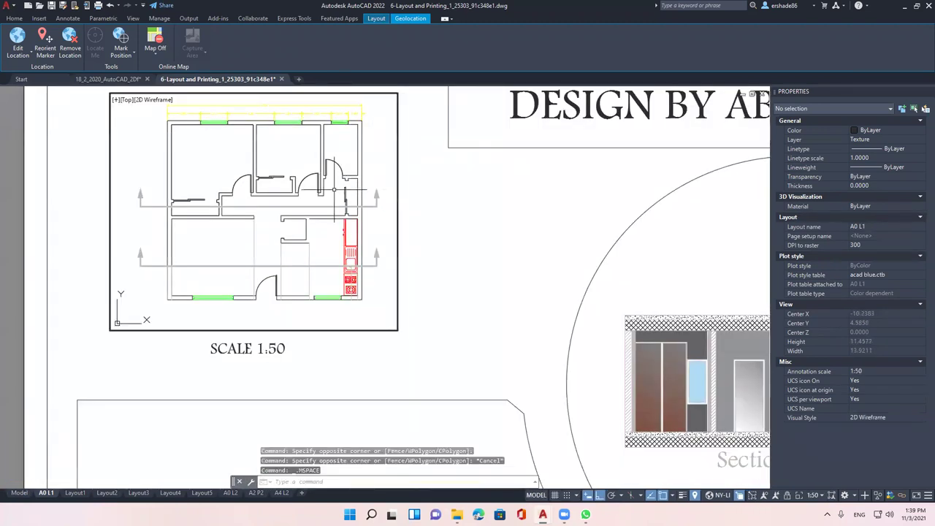
{"action": "scroll", "coordinate": [299, 218], "scroll_direction": "down", "scroll_amount": 2}
{"action": "scroll", "coordinate": [299, 218], "scroll_direction": "down", "scroll_amount": 2}
{"action": "scroll", "coordinate": [301, 213], "scroll_direction": "down", "scroll_amount": 5}
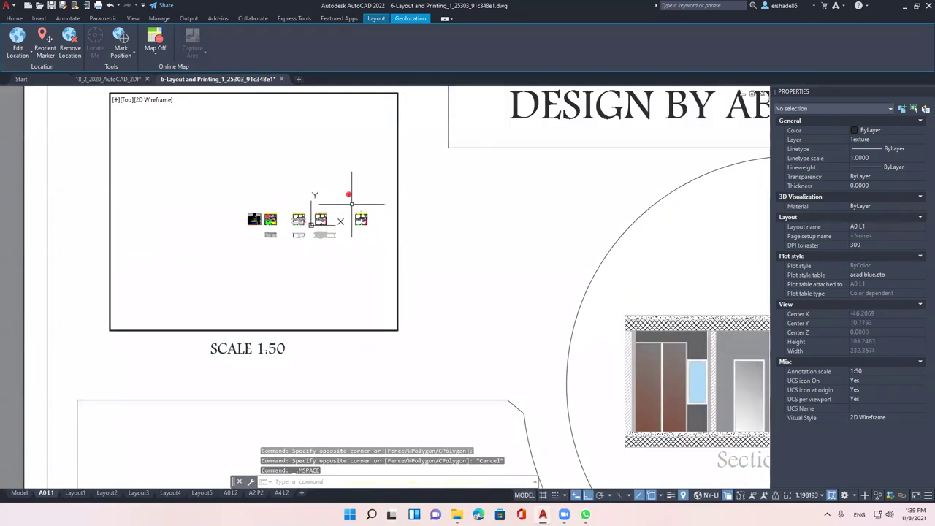
{"action": "scroll", "coordinate": [336, 205], "scroll_direction": "up", "scroll_amount": 3}
{"action": "mouse_move", "coordinate": [319, 215]}
{"action": "middle_mouse_down"}
{"action": "mouse_move", "coordinate": [353, 261]}
{"action": "mouse_move", "coordinate": [315, 203]}
{"action": "middle_mouse_up"}
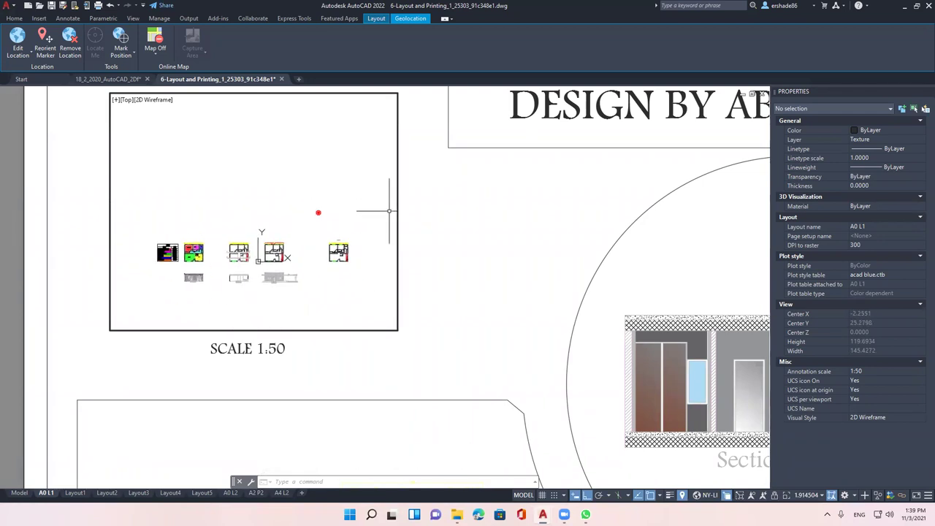
{"action": "key", "text": "ctrl+z"}
{"action": "key", "text": "ctrl+z"}
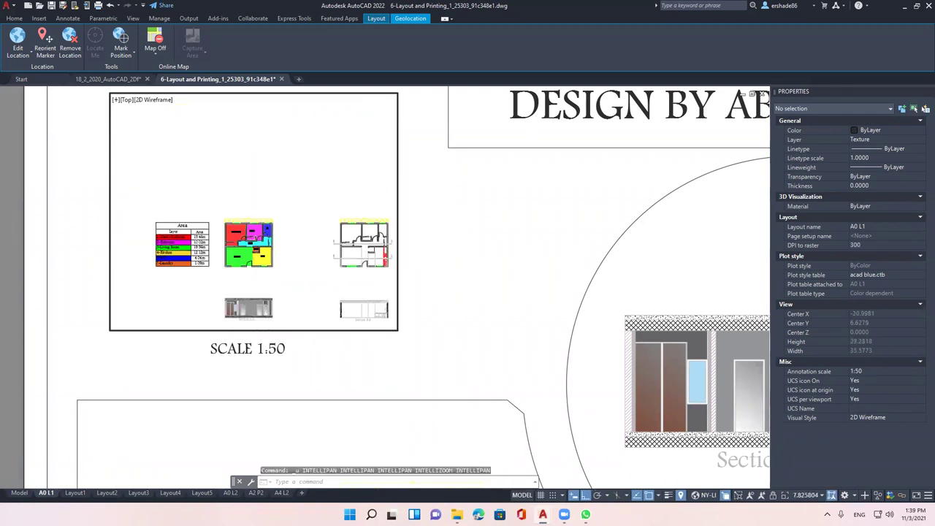
{"action": "double_click", "coordinate": [484, 256]}
{"action": "middle_click", "coordinate": [572, 316]}
{"action": "middle_click", "coordinate": [572, 316]}
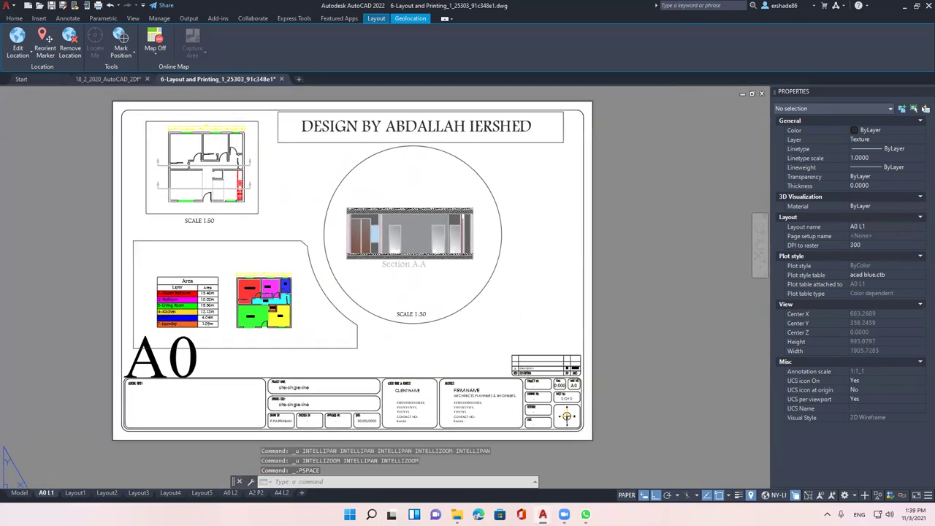
{"action": "middle_click_drag", "start_coordinate": [494, 285], "coordinate": [541, 302]}
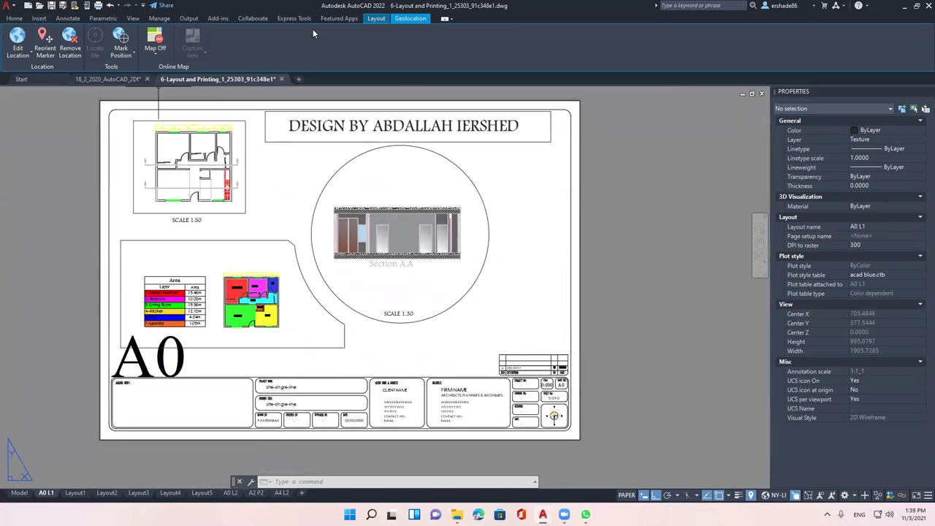
Step: Create a rectangular viewport to the lower right of the Section A.A circle
{"action": "left_click", "coordinate": [377, 19]}
{"action": "left_click", "coordinate": [113, 32]}
{"action": "left_click", "coordinate": [104, 42]}
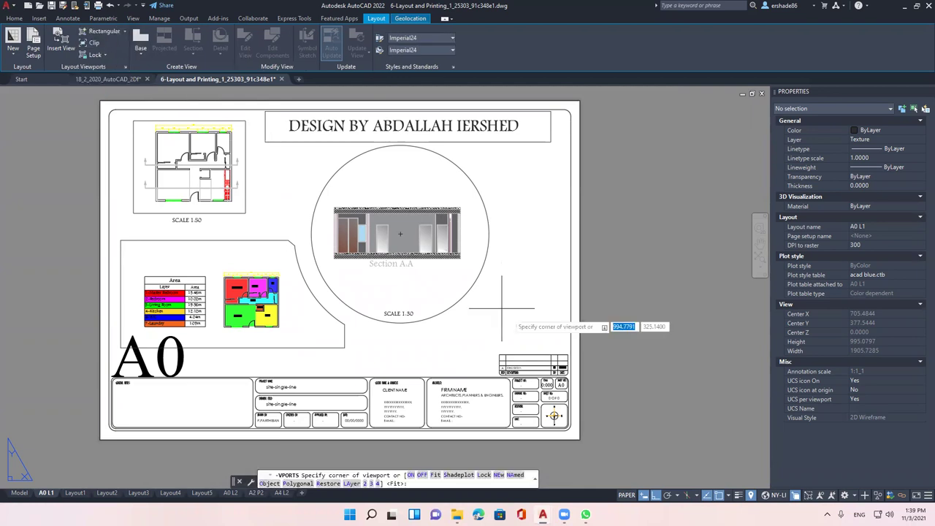
{"action": "middle_click_drag", "start_coordinate": [501, 307], "coordinate": [497, 281]}
{"action": "left_click", "coordinate": [491, 259]}
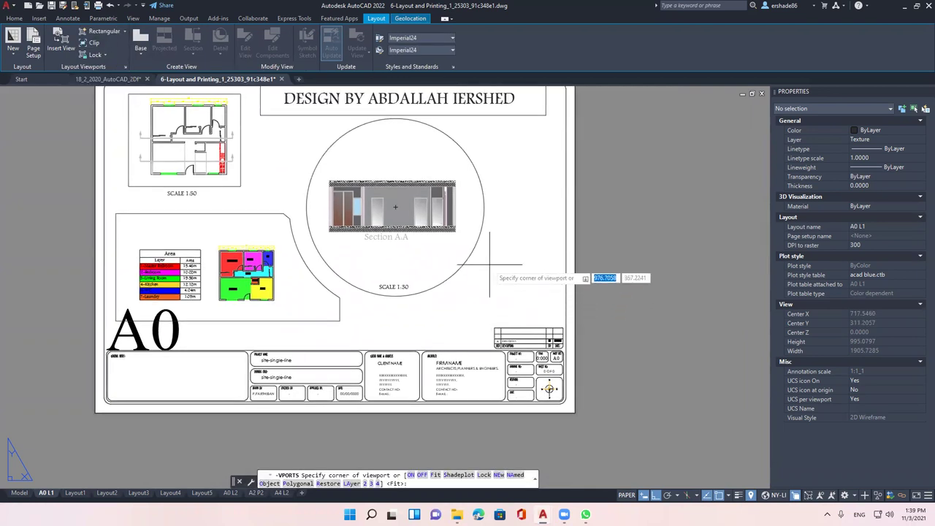
{"action": "left_click", "coordinate": [558, 319]}
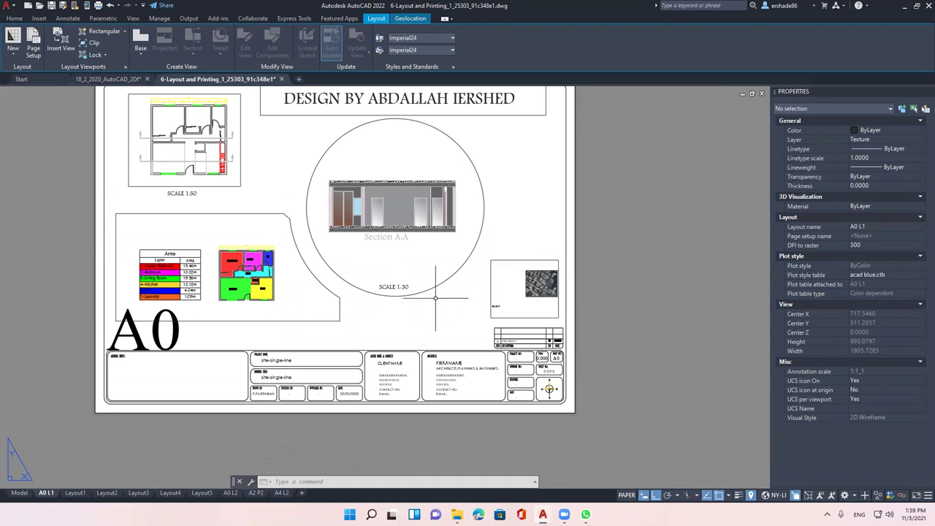
Step: Zoom and pan the aerial map inside the new viewport, checking it from paper space
{"action": "double_click", "coordinate": [522, 292]}
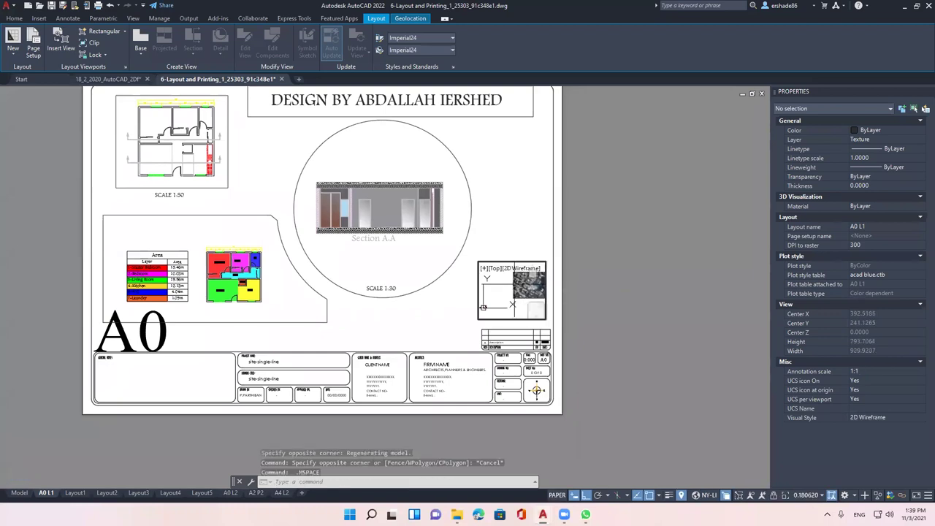
{"action": "scroll", "coordinate": [511, 313], "scroll_direction": "up", "scroll_amount": 2}
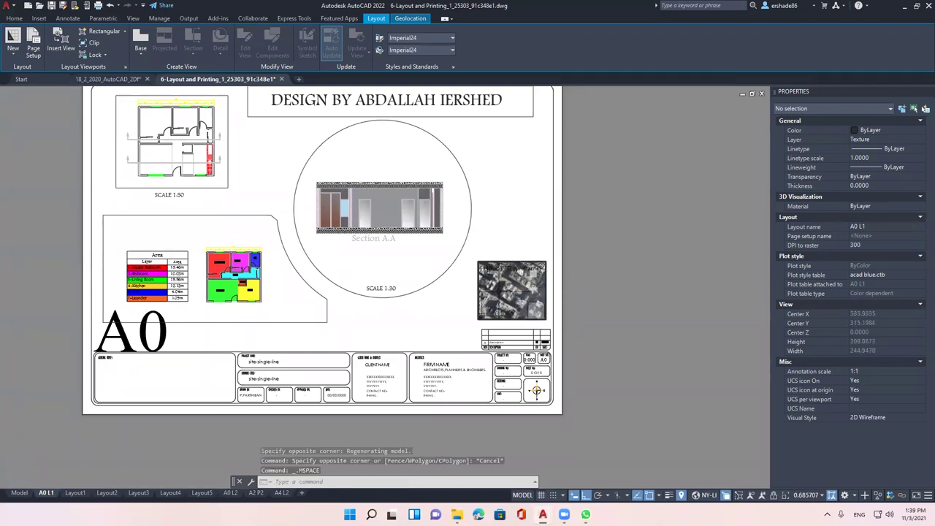
{"action": "scroll", "coordinate": [509, 273], "scroll_direction": "down", "scroll_amount": 1}
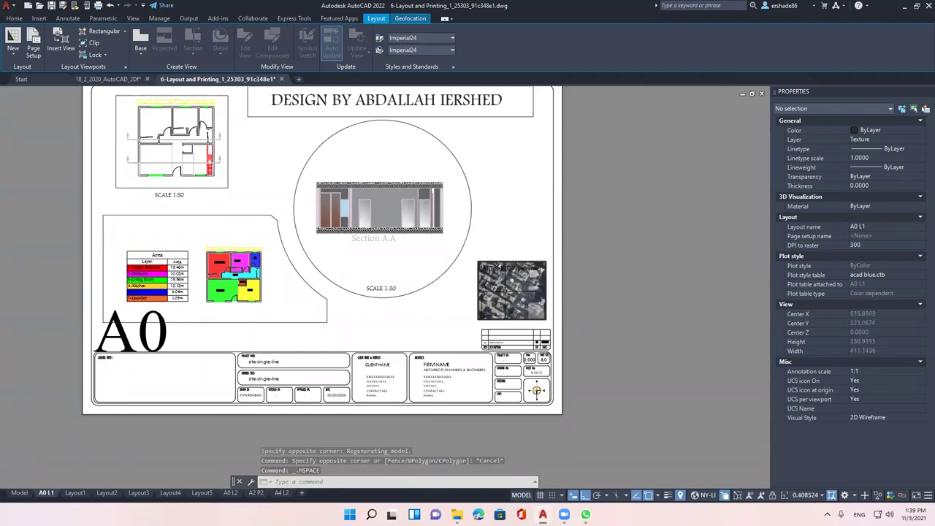
{"action": "middle_click_drag", "start_coordinate": [509, 274], "coordinate": [499, 285]}
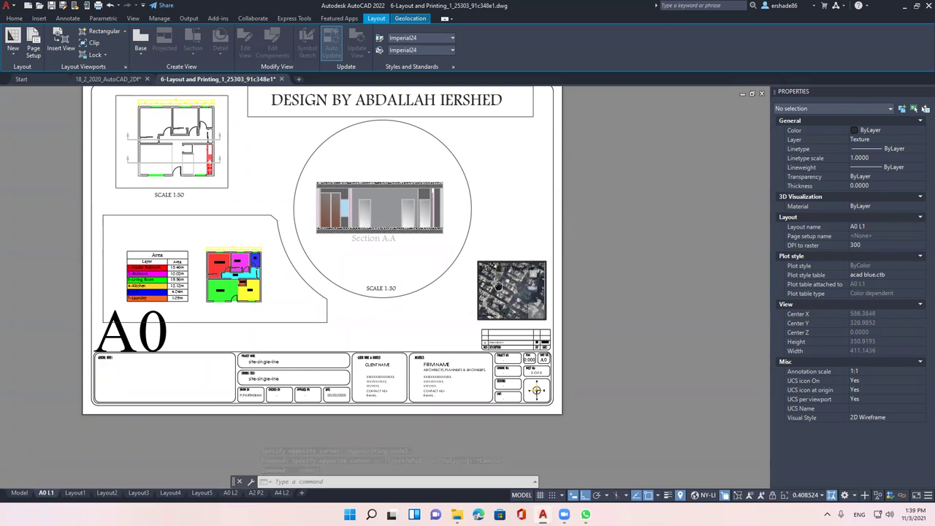
{"action": "double_click", "coordinate": [515, 242]}
{"action": "scroll", "coordinate": [504, 288], "scroll_direction": "up", "scroll_amount": 1}
{"action": "scroll", "coordinate": [504, 288], "scroll_direction": "up", "scroll_amount": 4}
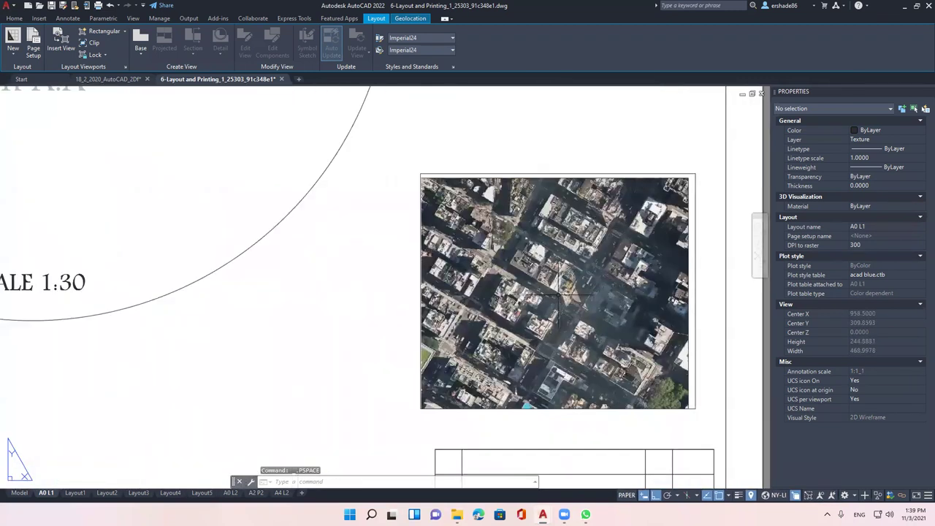
{"action": "scroll", "coordinate": [560, 291], "scroll_direction": "up", "scroll_amount": 2}
{"action": "middle_click_drag", "start_coordinate": [536, 288], "coordinate": [494, 275]}
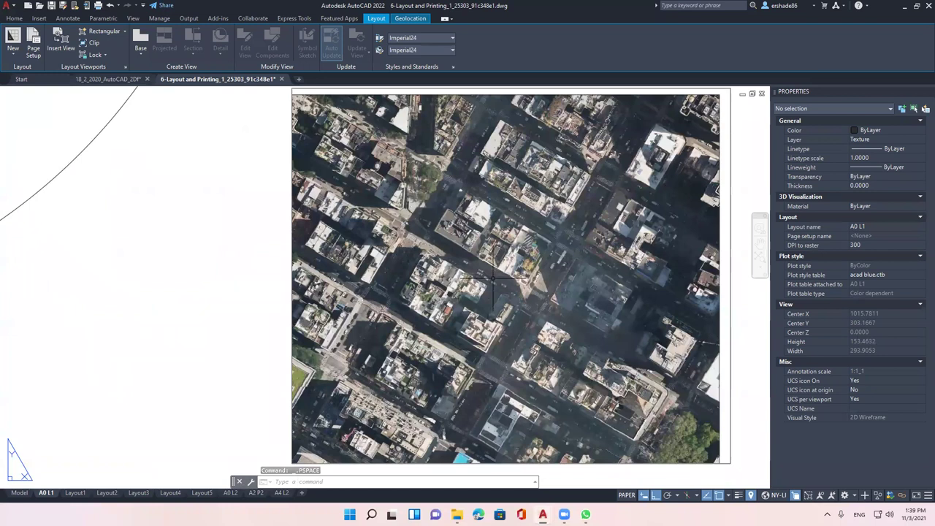
{"action": "scroll", "coordinate": [493, 277], "scroll_direction": "down", "scroll_amount": 4}
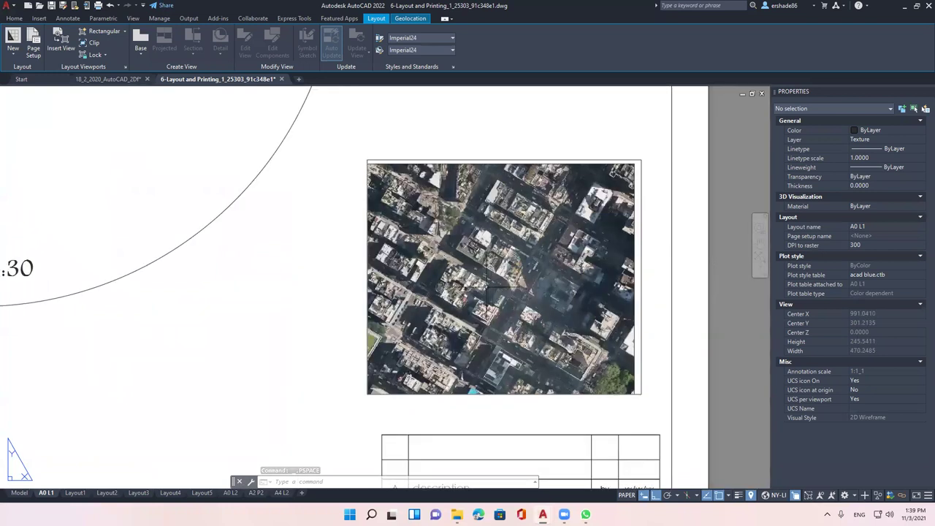
{"action": "double_click", "coordinate": [475, 234]}
{"action": "double_click", "coordinate": [333, 271]}
{"action": "middle_click_drag", "start_coordinate": [465, 273], "coordinate": [519, 291]}
Step: Confirm the viewport scale stays 1:30, then return to paper space and centre the A0 sheet
{"action": "double_click", "coordinate": [508, 289]}
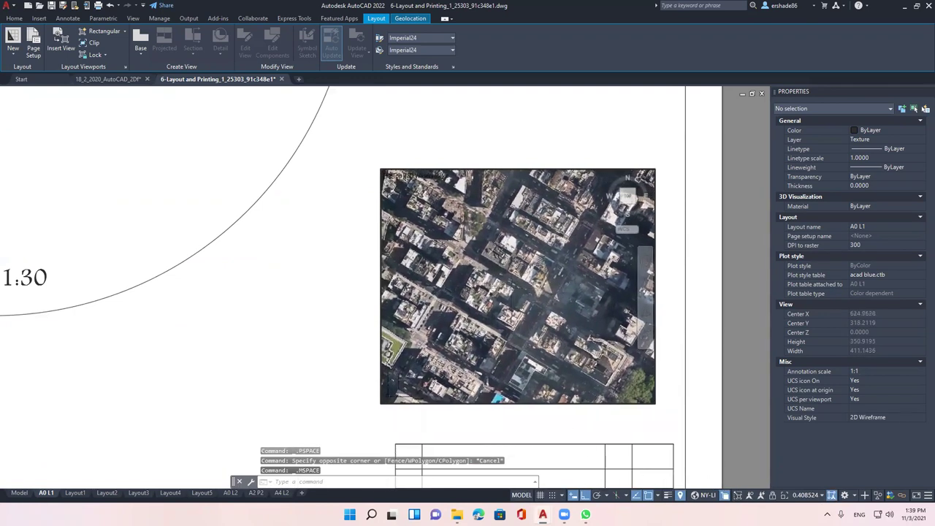
{"action": "left_click", "coordinate": [805, 495]}
{"action": "left_click", "coordinate": [577, 122]}
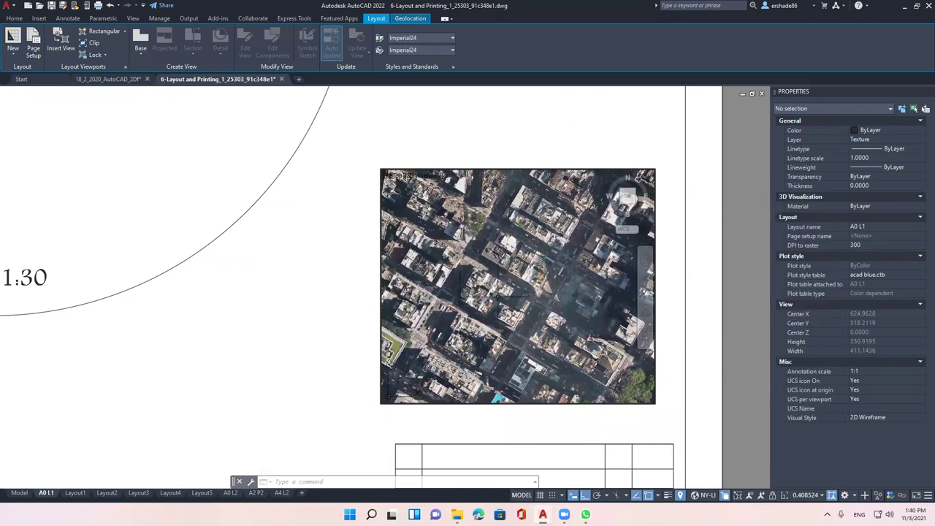
{"action": "scroll", "coordinate": [496, 298], "scroll_direction": "down", "scroll_amount": 3}
{"action": "scroll", "coordinate": [496, 299], "scroll_direction": "up", "scroll_amount": 2}
{"action": "scroll", "coordinate": [497, 299], "scroll_direction": "up", "scroll_amount": 1}
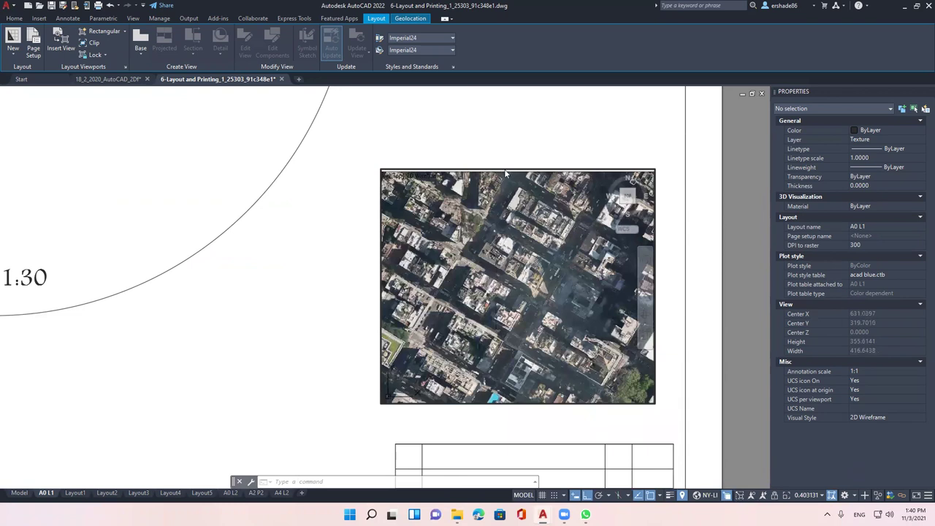
{"action": "double_click", "coordinate": [528, 149]}
{"action": "scroll", "coordinate": [470, 247], "scroll_direction": "down", "scroll_amount": 2}
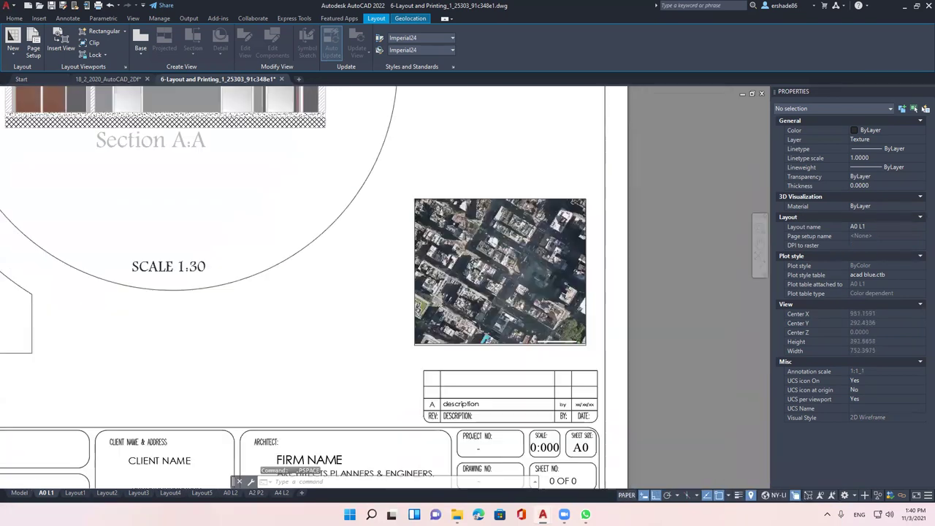
{"action": "scroll", "coordinate": [416, 220], "scroll_direction": "down", "scroll_amount": 3}
{"action": "mouse_move", "coordinate": [258, 292]}
{"action": "middle_mouse_down"}
{"action": "mouse_move", "coordinate": [339, 281]}
{"action": "mouse_move", "coordinate": [304, 229]}
{"action": "middle_mouse_up"}
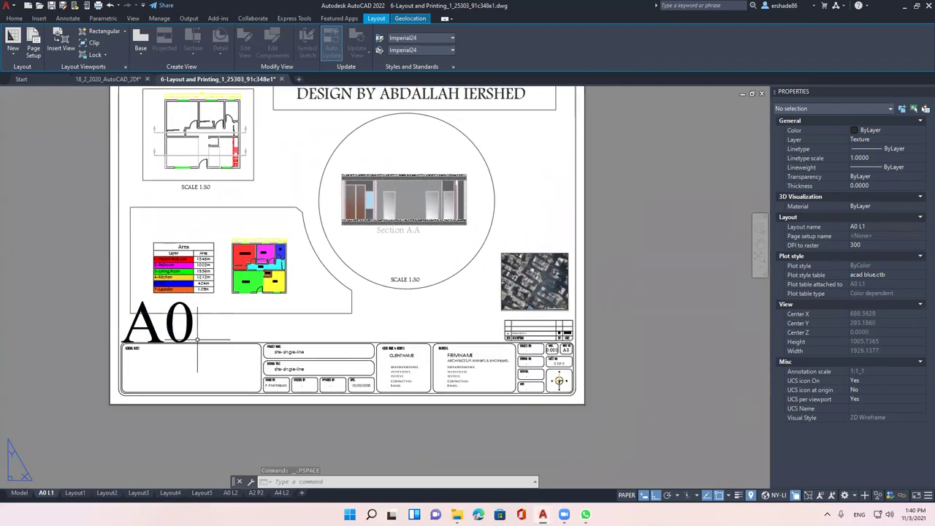
Step: Select the A0L1 title block and launch the Block Editor from the Insert ribbon
{"action": "middle_click_drag", "start_coordinate": [193, 338], "coordinate": [216, 344]}
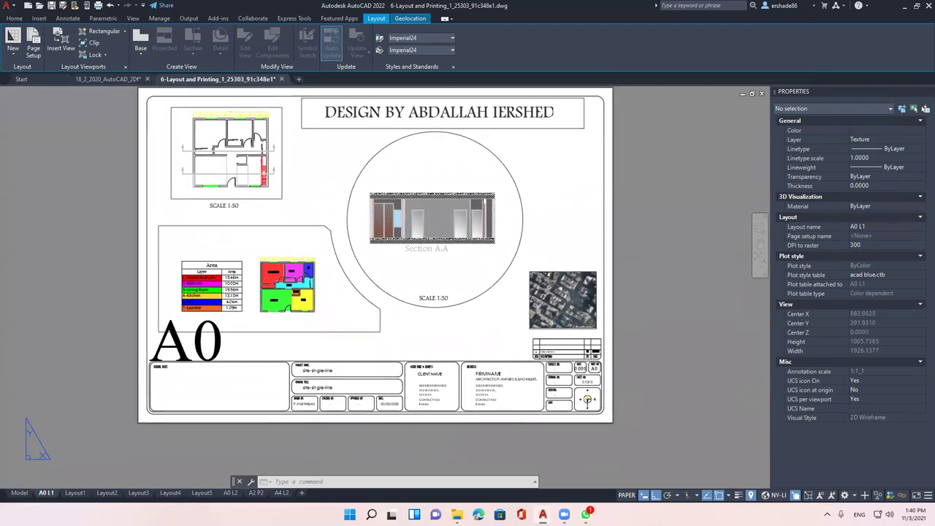
{"action": "left_click", "coordinate": [218, 344]}
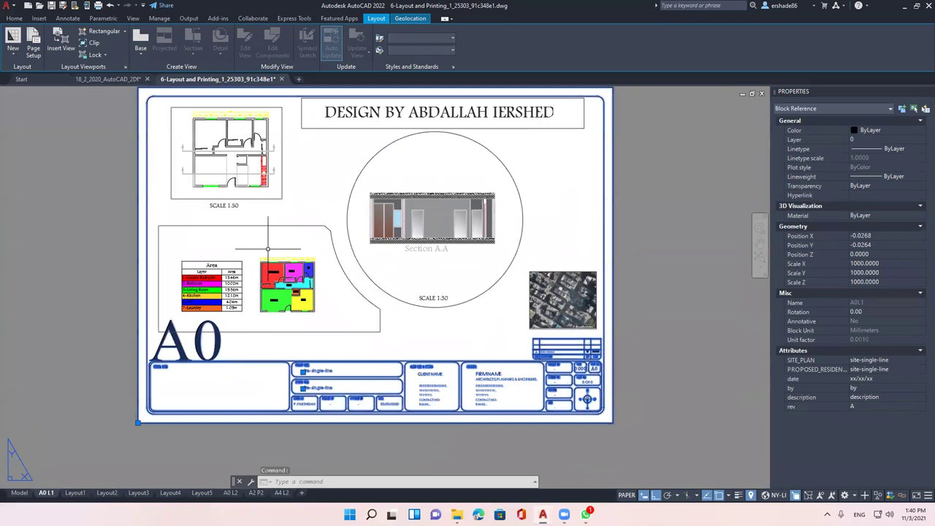
{"action": "left_click", "coordinate": [14, 18]}
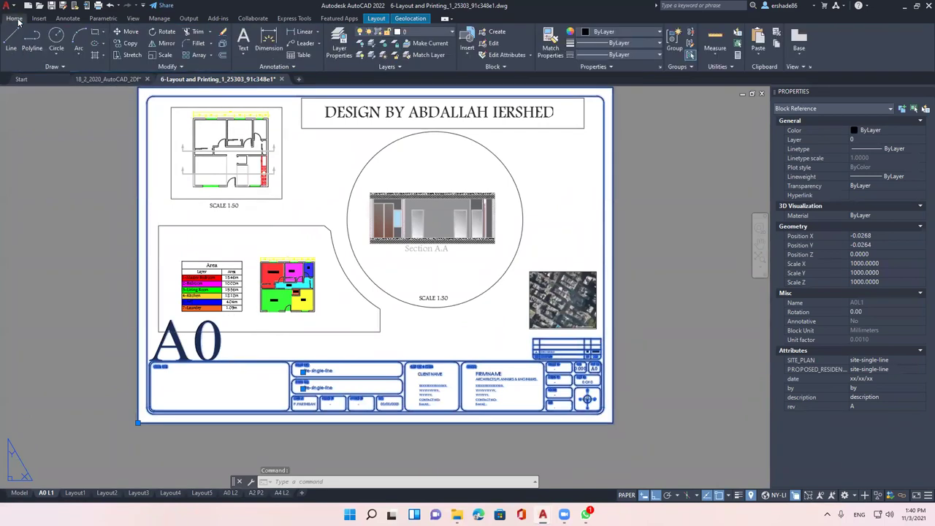
{"action": "left_click", "coordinate": [39, 18]}
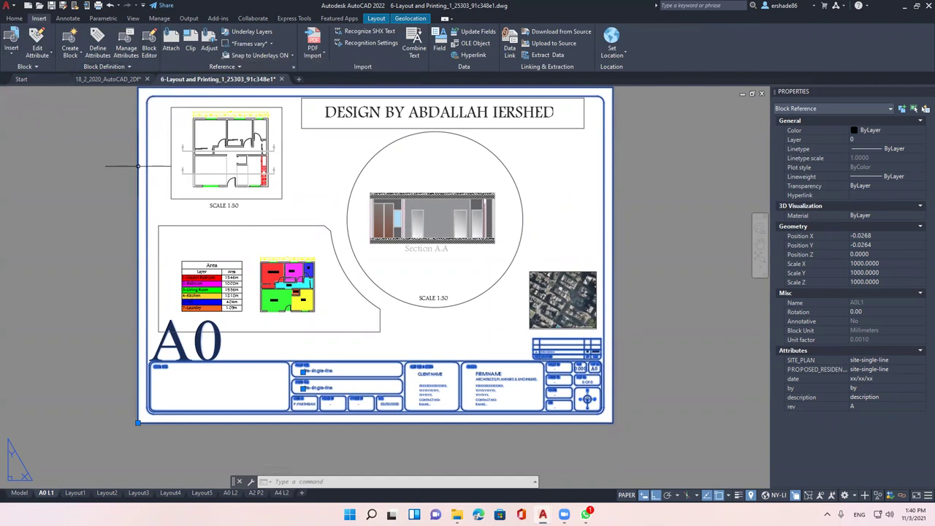
{"action": "left_click", "coordinate": [150, 55]}
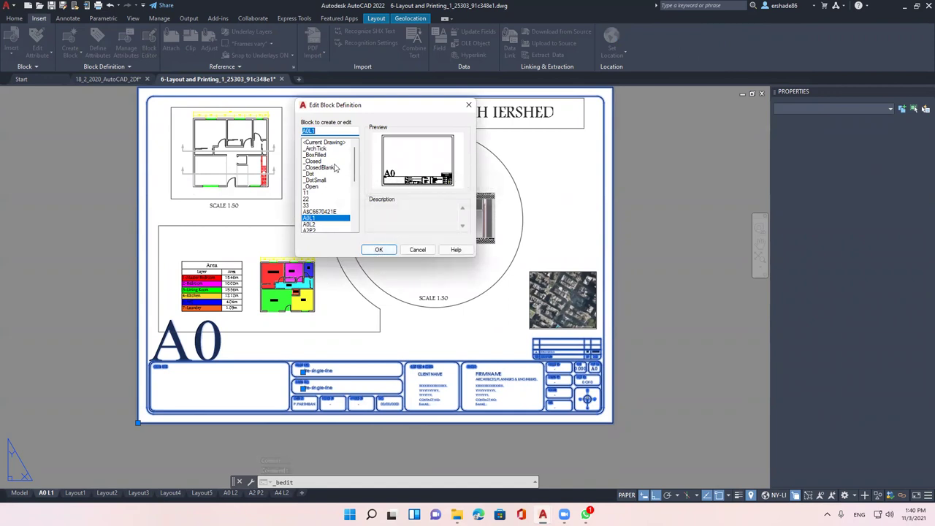
Step: Delete the large 'A0' text inside the A0L1 block and save the block changes
{"action": "left_click", "coordinate": [380, 250]}
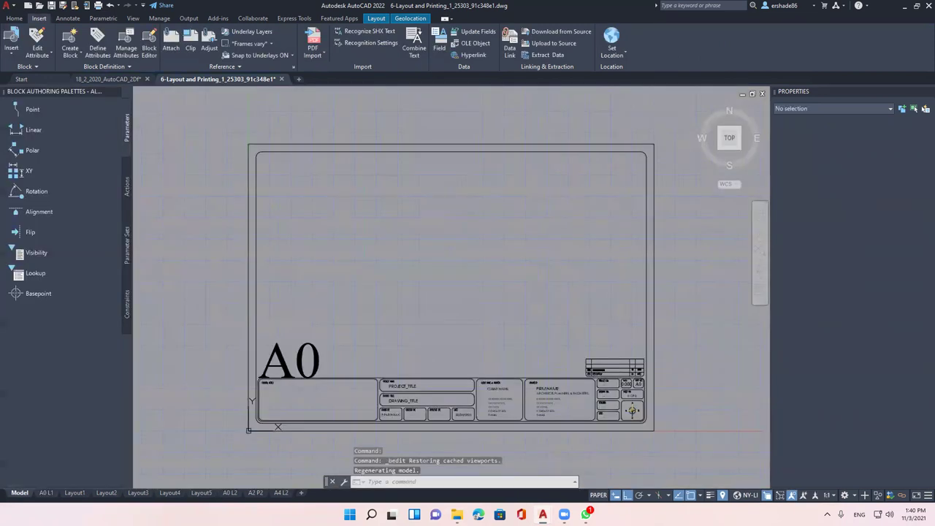
{"action": "left_click", "coordinate": [316, 354]}
{"action": "left_click", "coordinate": [312, 361]}
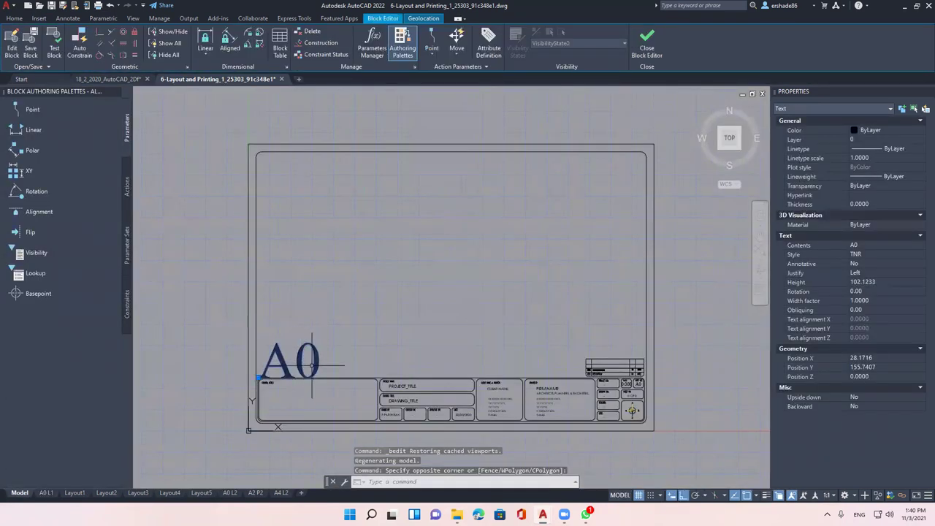
{"action": "key", "text": "Delete"}
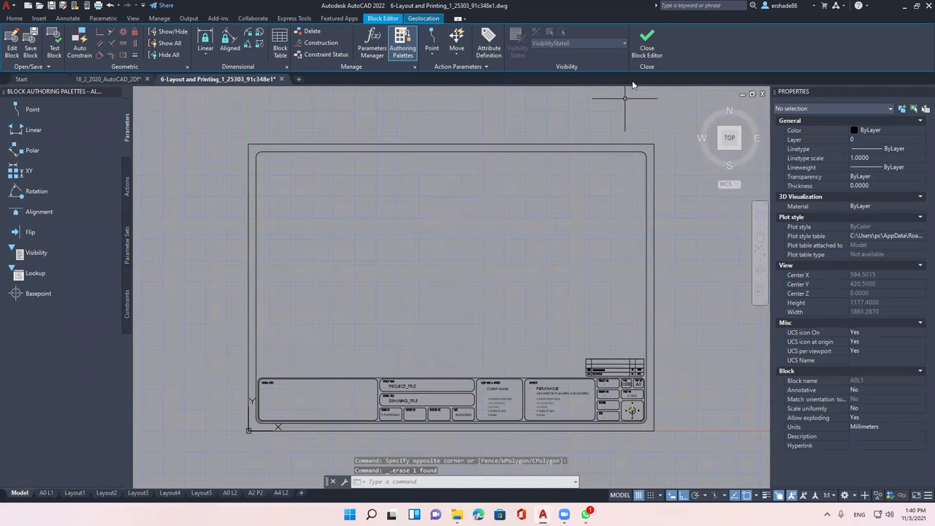
{"action": "left_click", "coordinate": [644, 49]}
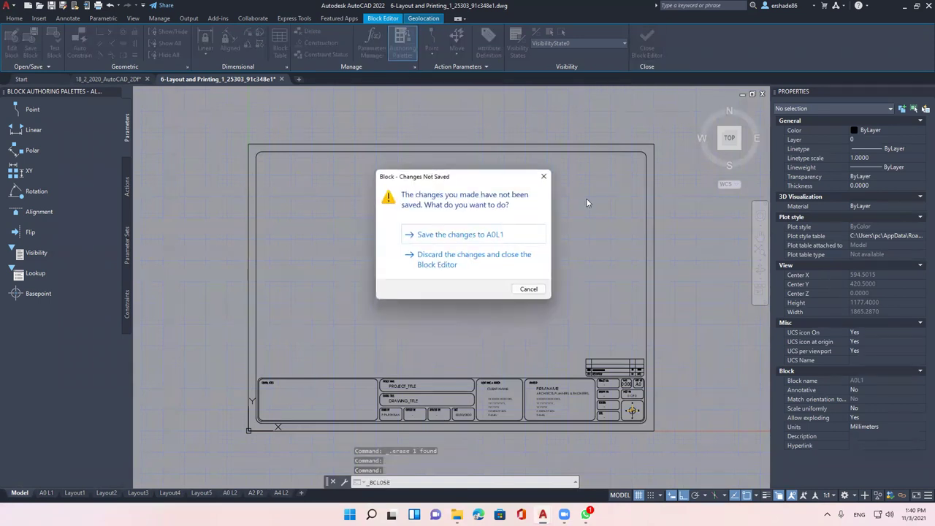
{"action": "left_click", "coordinate": [488, 236]}
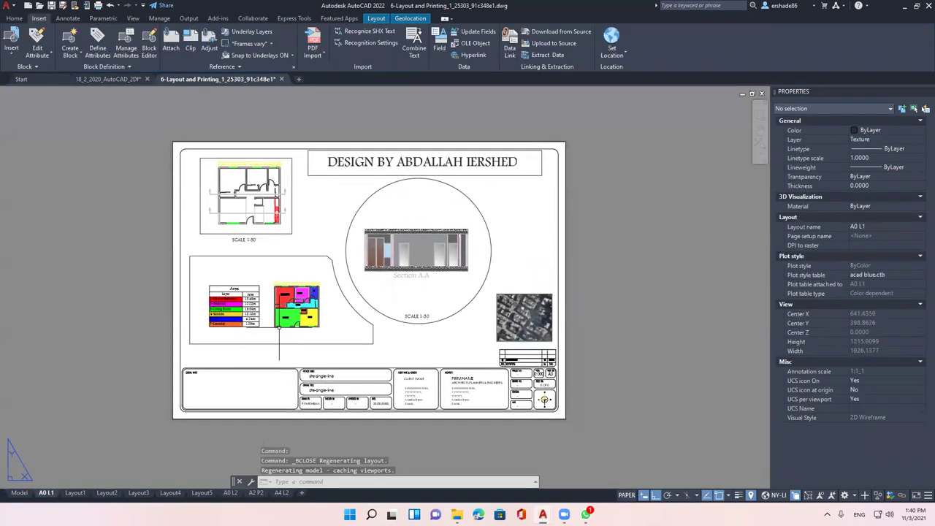
{"action": "scroll", "coordinate": [511, 310], "scroll_direction": "up", "scroll_amount": 2}
{"action": "scroll", "coordinate": [516, 314], "scroll_direction": "up", "scroll_amount": 3}
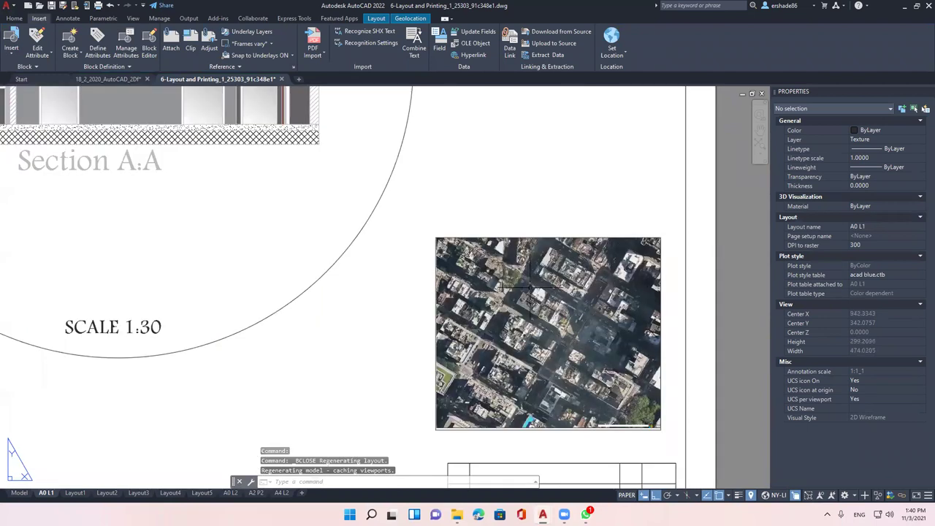
{"action": "scroll", "coordinate": [527, 288], "scroll_direction": "down", "scroll_amount": 3}
{"action": "scroll", "coordinate": [526, 307], "scroll_direction": "down", "scroll_amount": 2}
{"action": "middle_click_drag", "start_coordinate": [526, 307], "coordinate": [555, 322]}
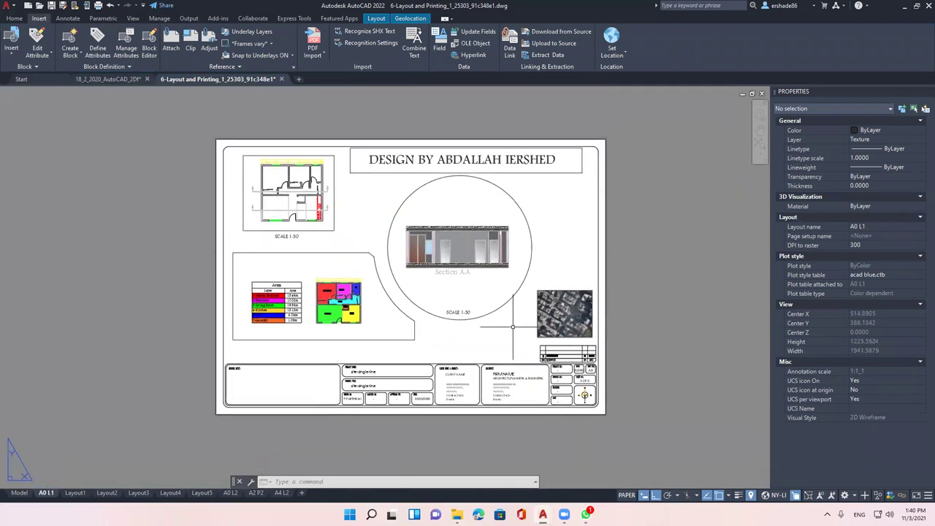
{"action": "middle_click_drag", "start_coordinate": [512, 326], "coordinate": [494, 380]}
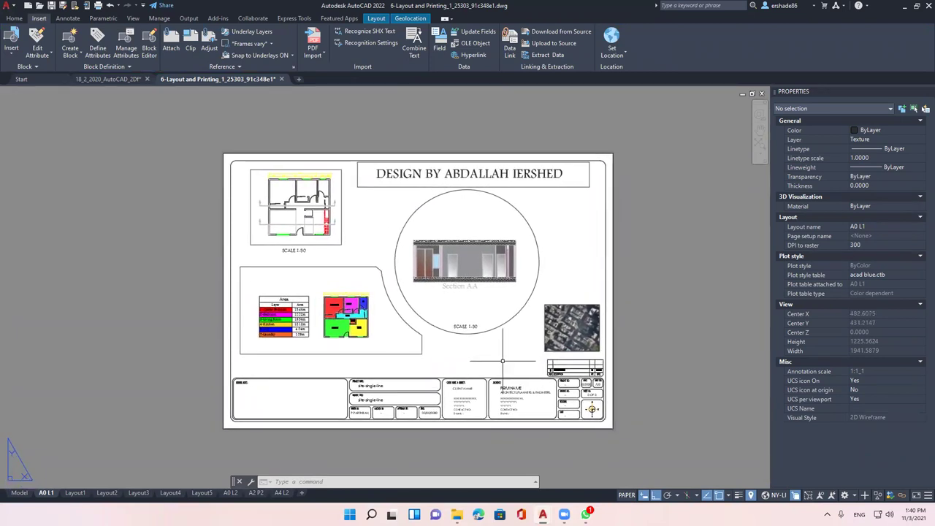